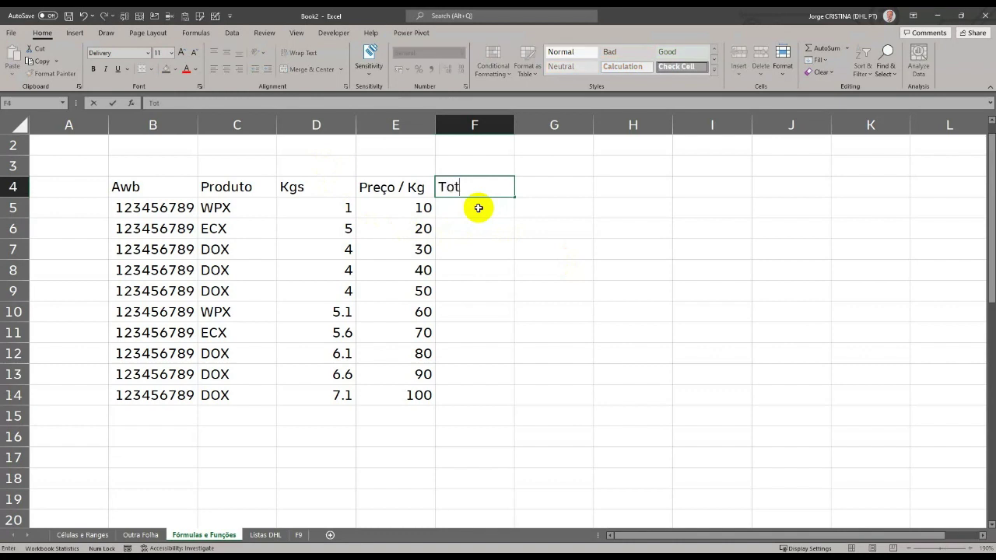
# - Finish the Total header in F4 and enter the array formula =D5:D14*E5:E14 in F5
pyautogui.press('Return')
pyautogui.write('=')
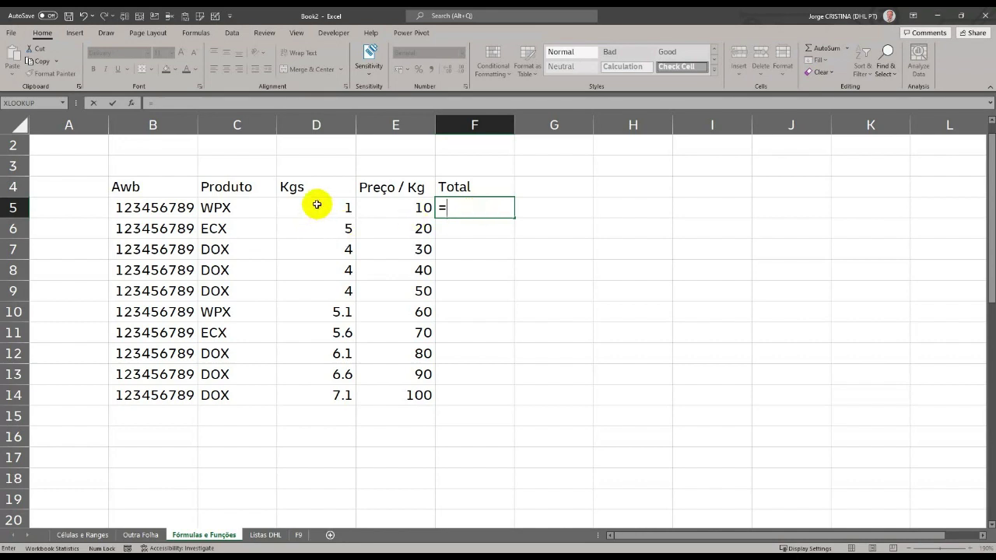
pyautogui.moveTo(317, 202); pyautogui.dragTo(326, 395)
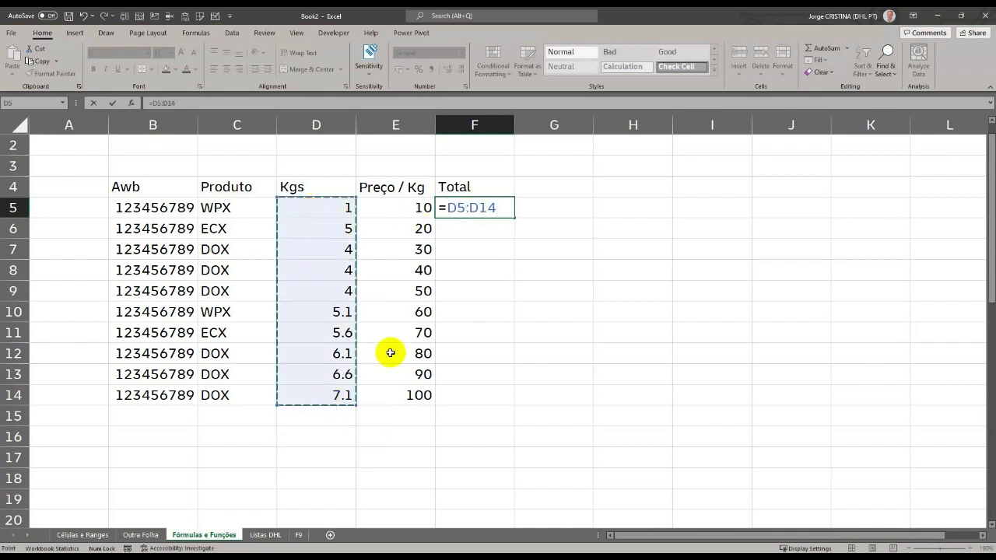
pyautogui.write('*')
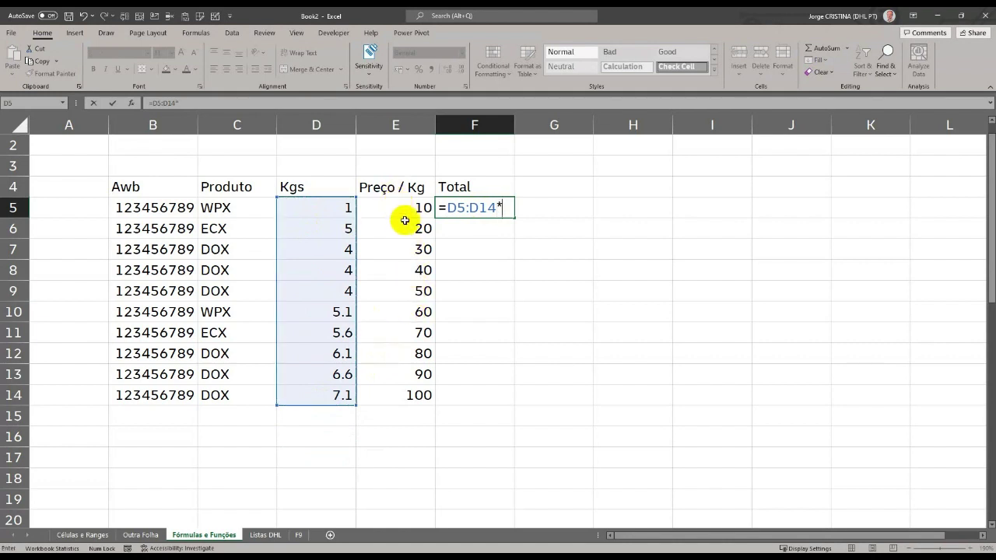
pyautogui.moveTo(405, 205); pyautogui.dragTo(420, 397)
pyautogui.press('Return')
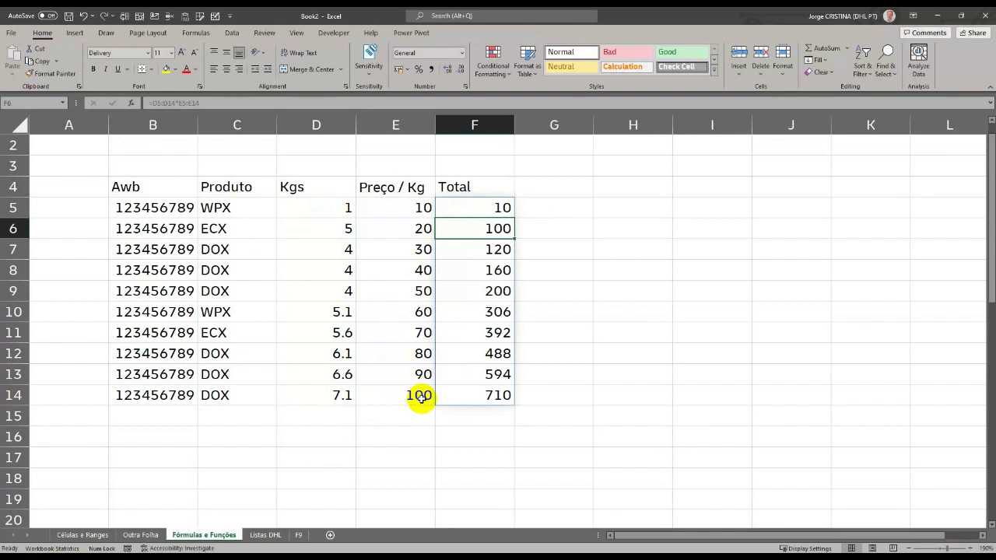
# - Reopen the F5 formula and replace its two ranges with B5:B14 and D5:D14
pyautogui.press('Up')
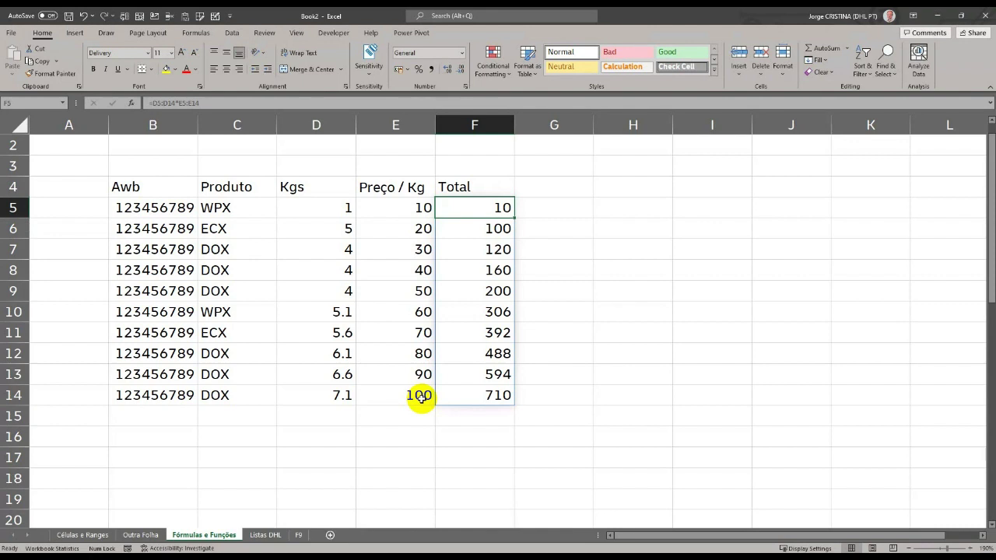
pyautogui.press('F2')
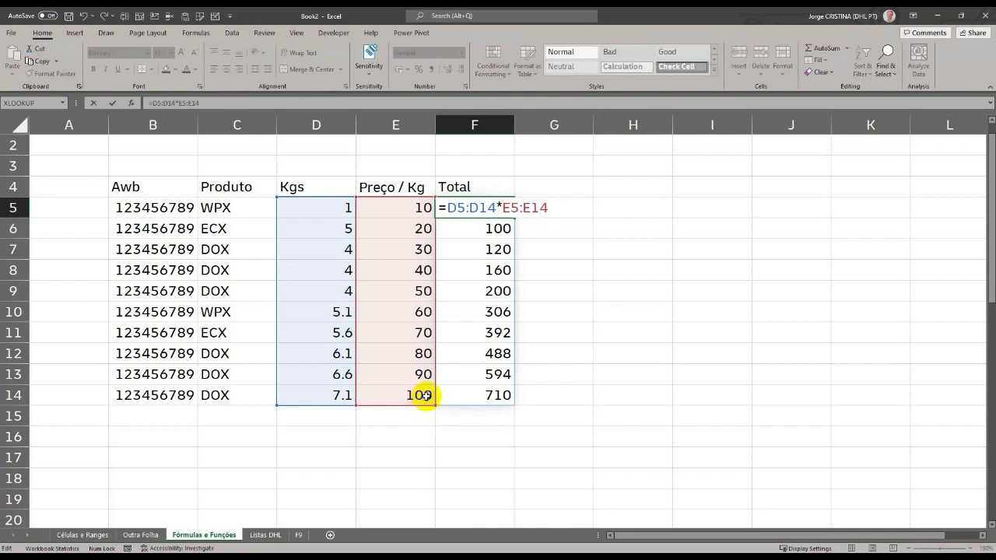
pyautogui.doubleClick(466, 207)
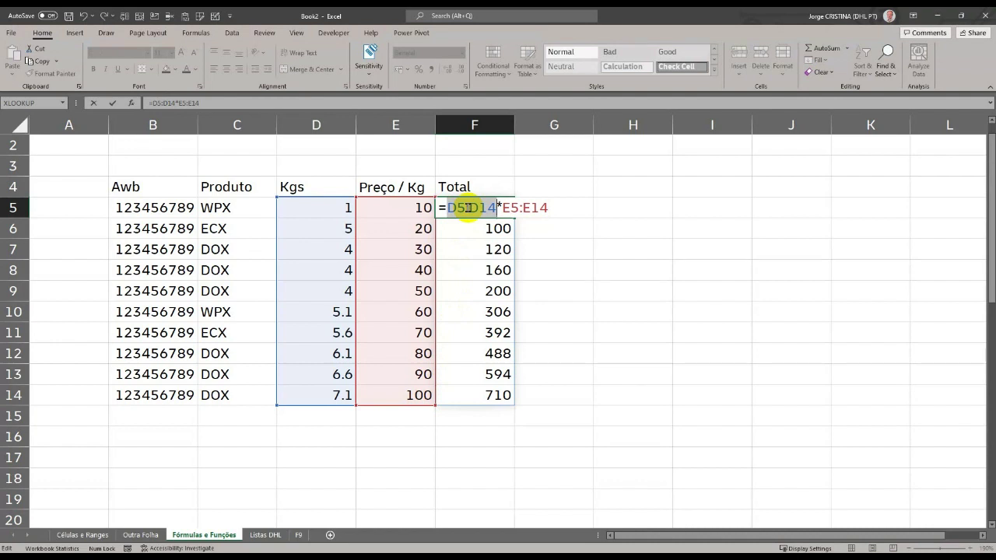
pyautogui.moveTo(150, 205); pyautogui.dragTo(182, 391)
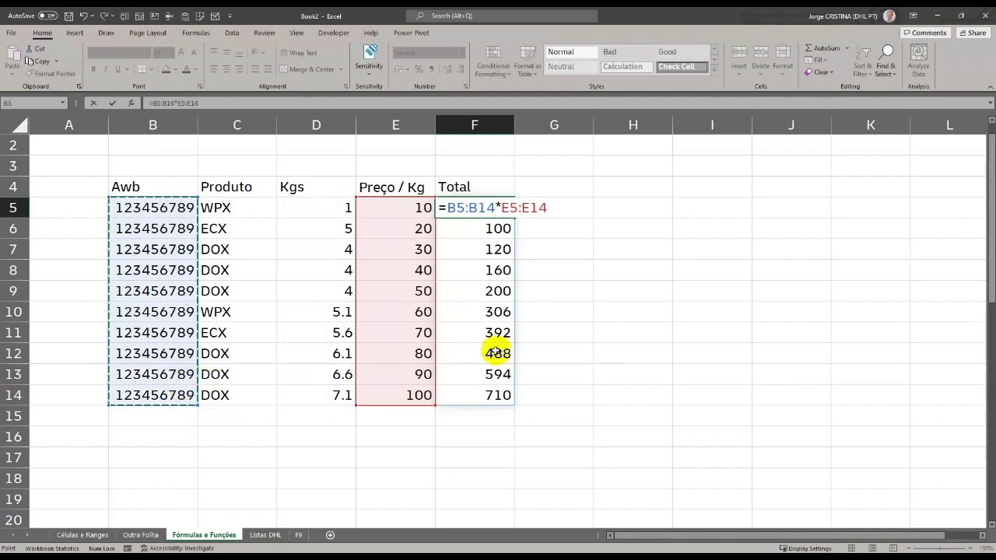
pyautogui.doubleClick(524, 207)
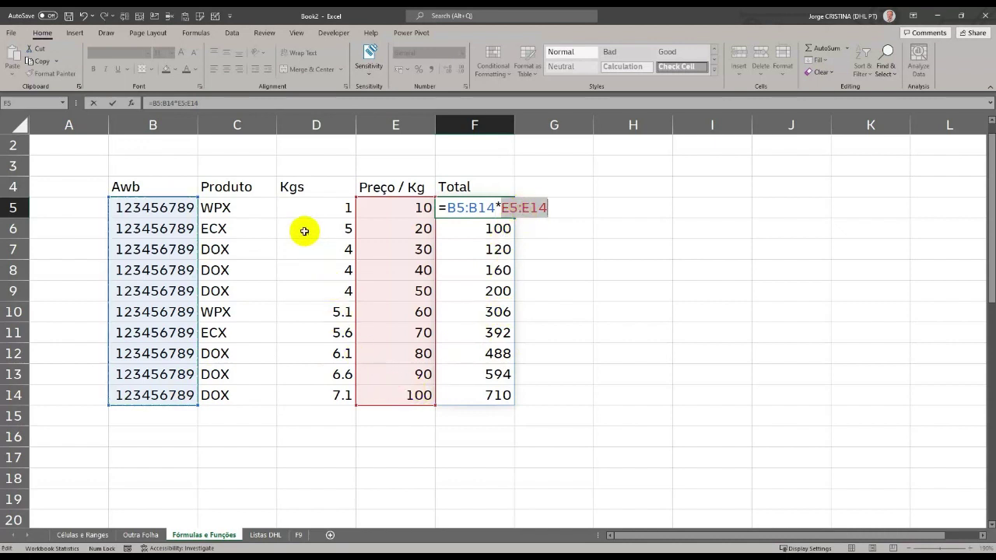
pyautogui.moveTo(324, 210); pyautogui.dragTo(327, 398)
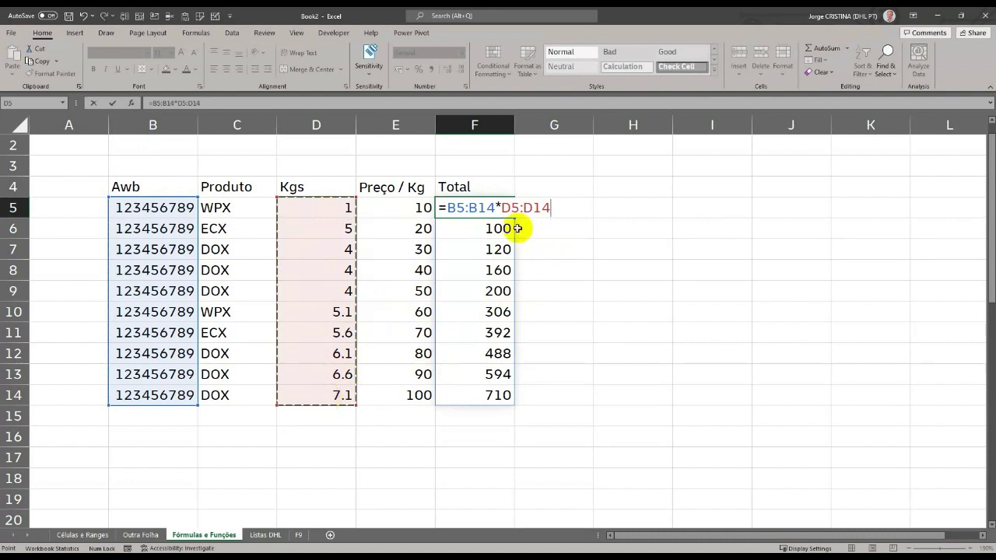
# - Reselect the first range of the F5 formula, starting at B5 and extending down to B14
pyautogui.doubleClick(459, 209)
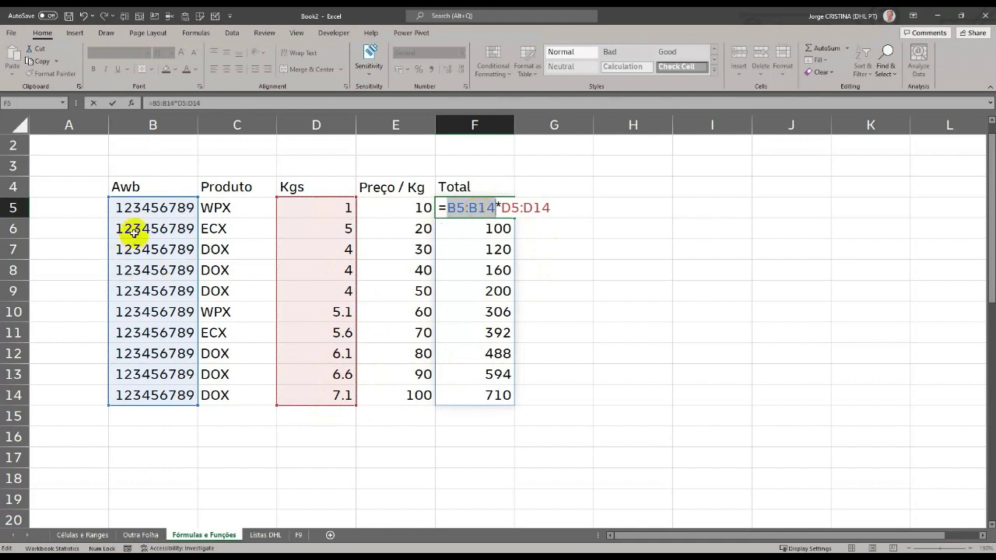
pyautogui.click(145, 206)
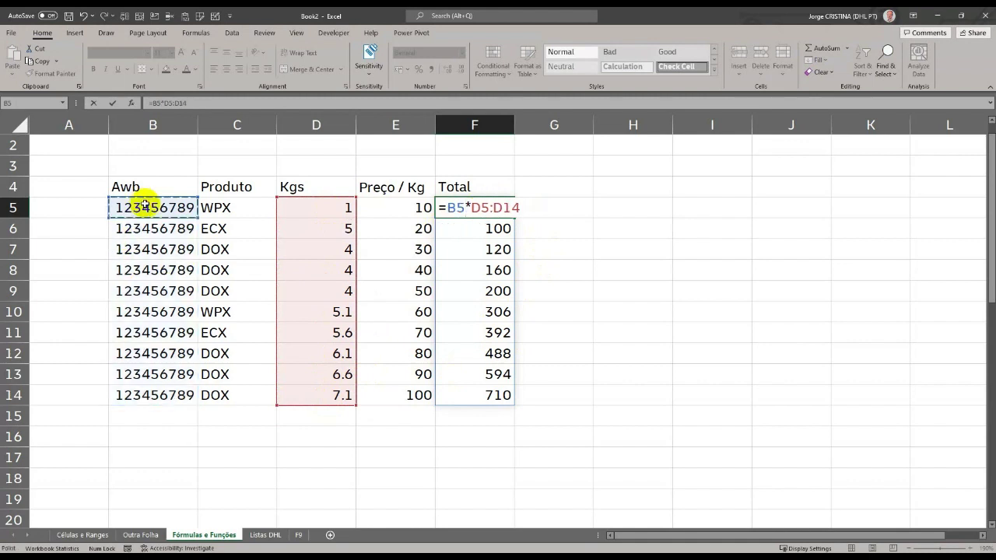
pyautogui.hotkey('ctrl', 'shift', 'Down')
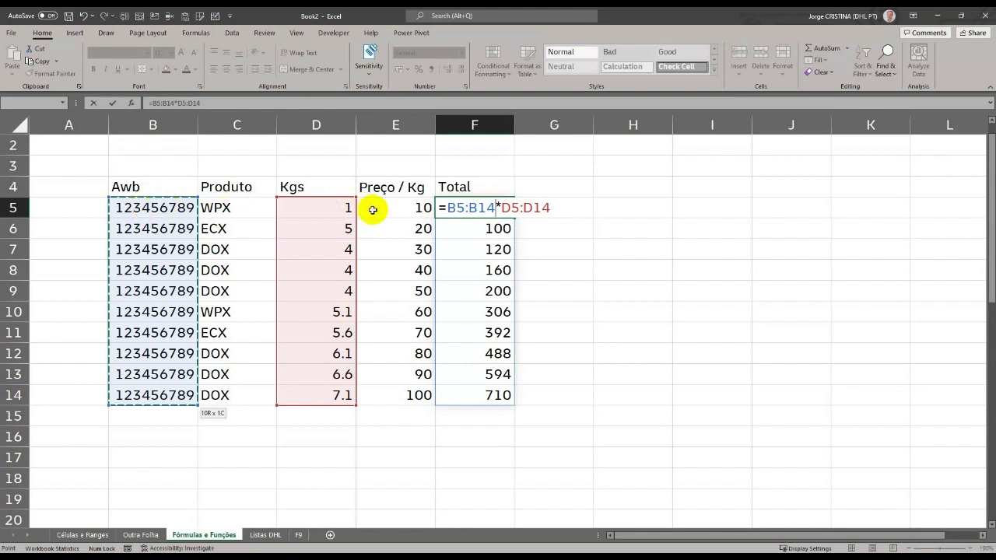
# - Evaluate the D5:D14 reference inside the F5 formula as an array, undo the evaluation and cancel the formula edit
pyautogui.doubleClick(537, 208)
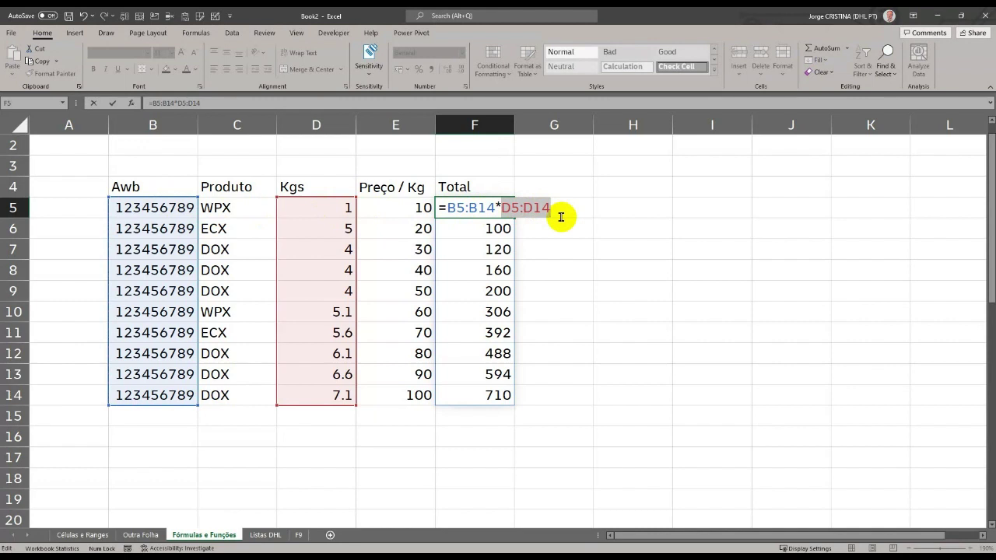
pyautogui.press('F9')
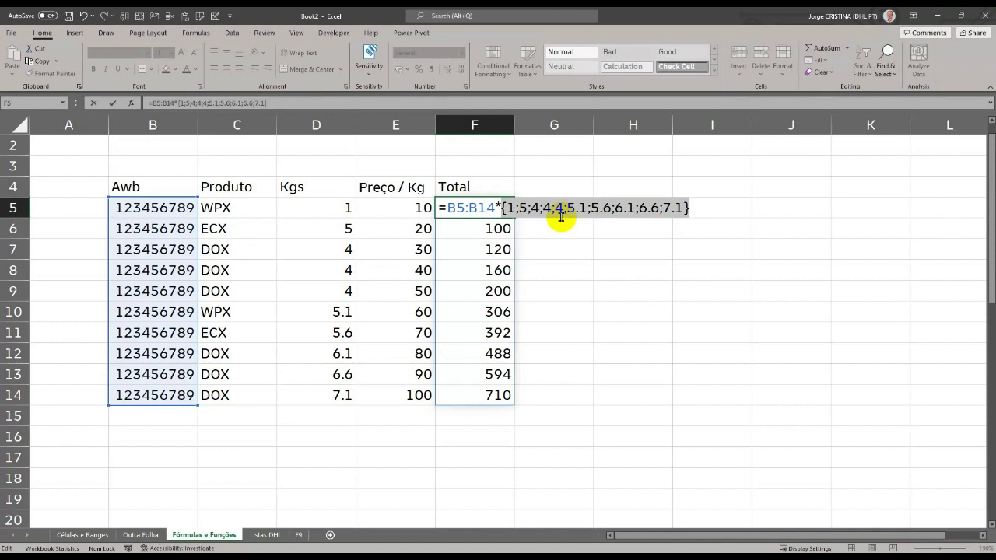
pyautogui.hotkey('ctrl', 'z')
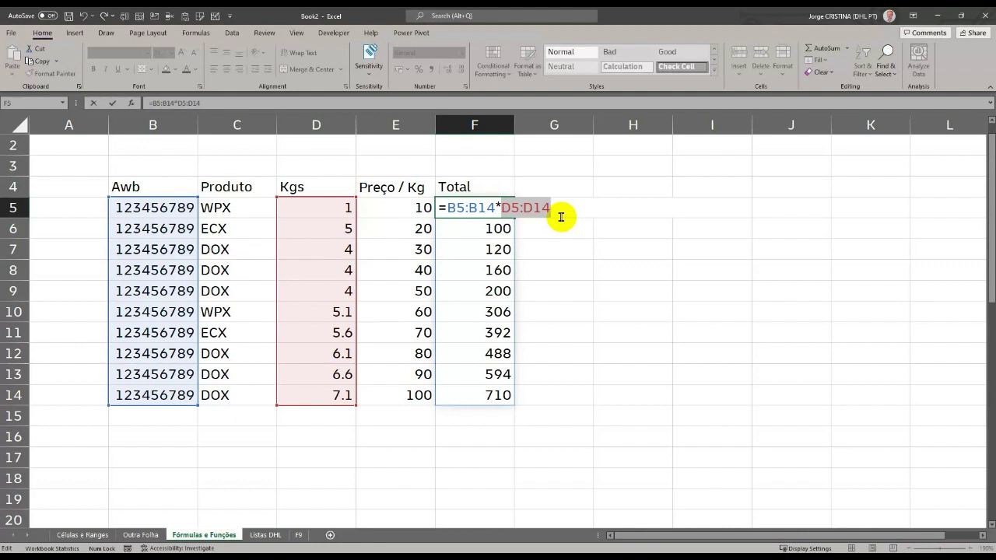
pyautogui.click(241, 117)
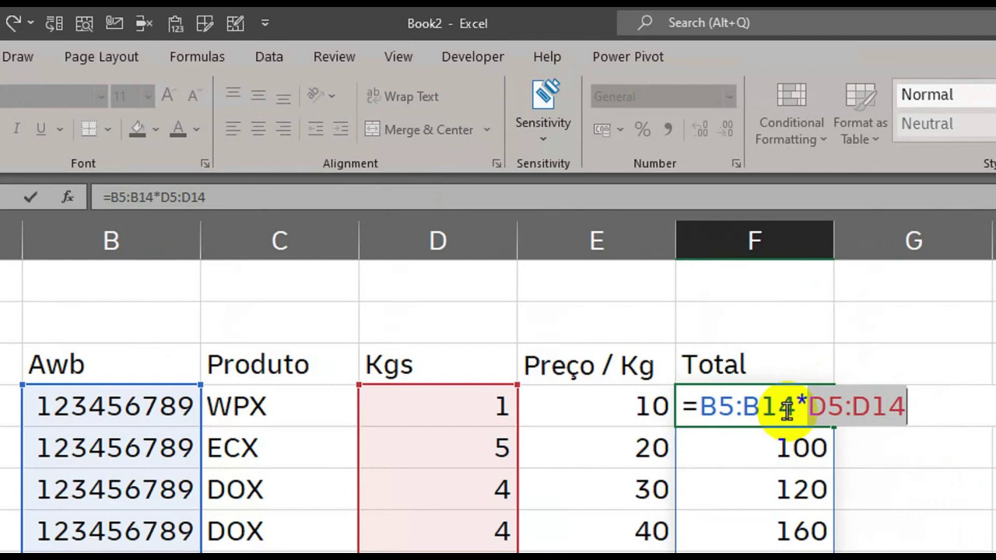
pyautogui.press('Escape')
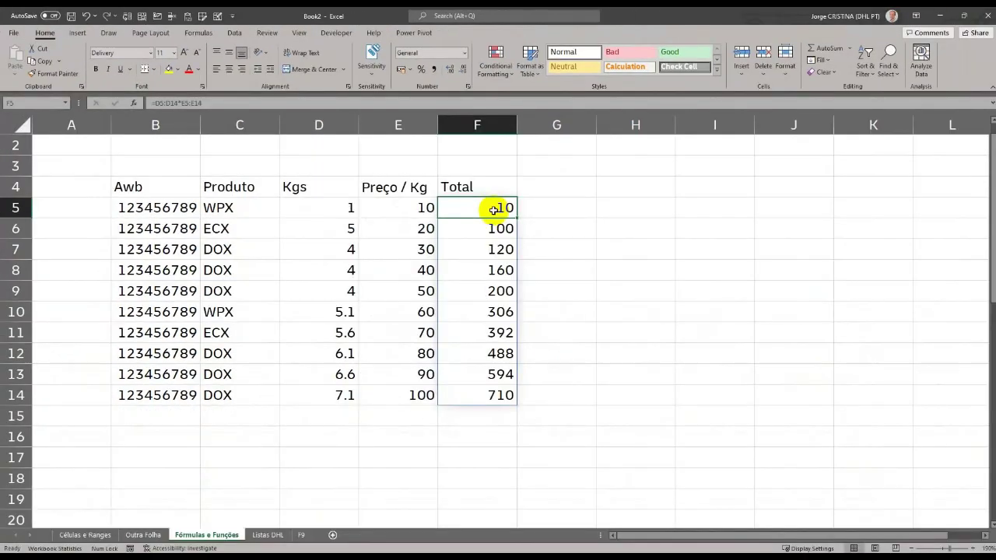
# - Add the header Taxa in cell G4, beside the Total column
pyautogui.click(564, 203)
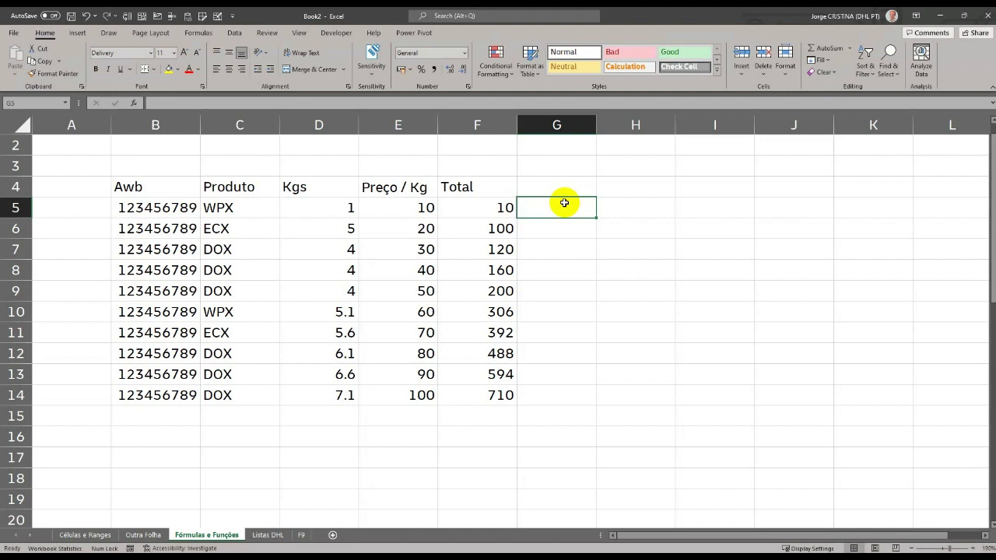
pyautogui.press('Up')
pyautogui.write('Taxa')
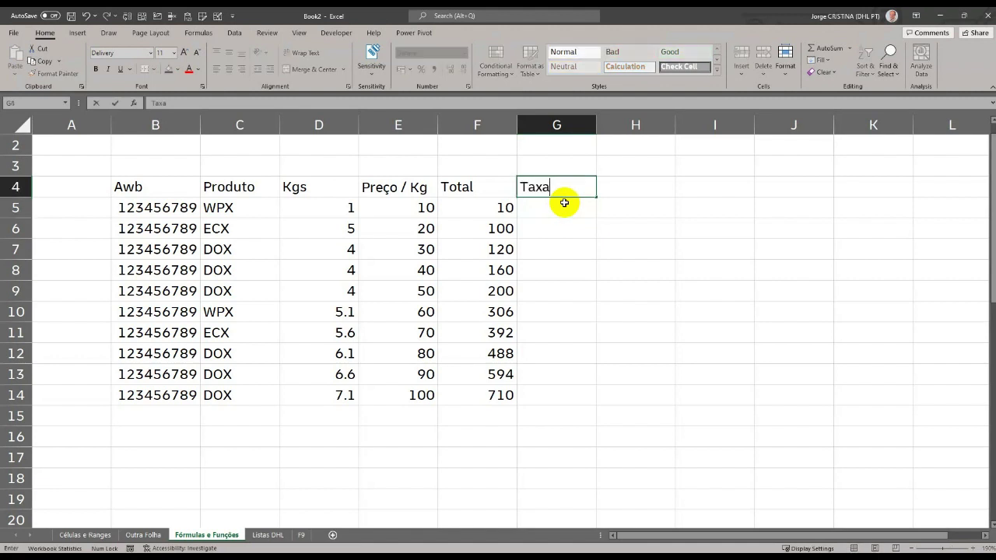
pyautogui.press('Return')
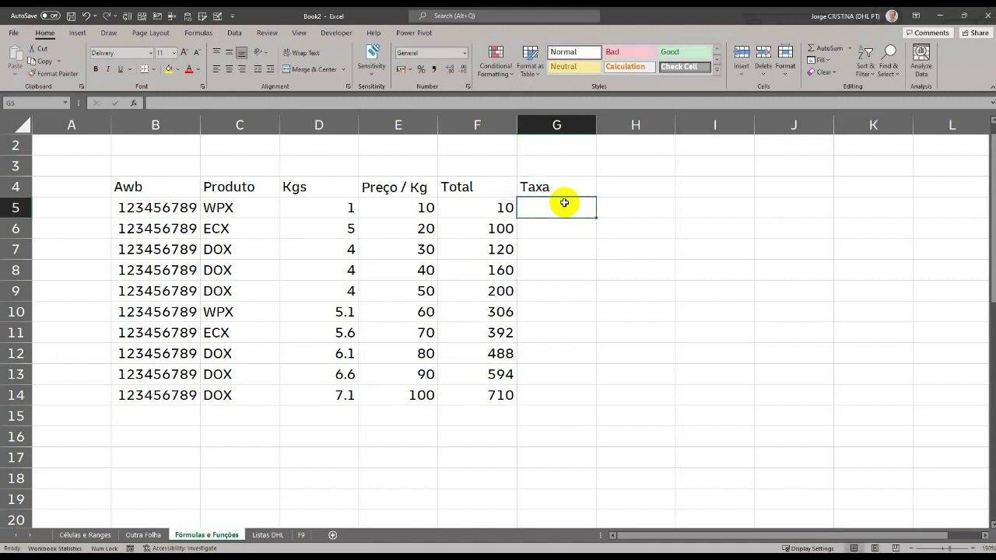
# - Fill the Taxa cells G5:G14 with the value 10 in a single entry
pyautogui.write('1')
pyautogui.press('Escape')
pyautogui.hotkey('shift', 'Down')
pyautogui.hotkey('shift', 'Down')
pyautogui.hotkey('shift', 'Down')
pyautogui.hotkey('shift', 'Down')
pyautogui.hotkey('shift', 'Down')
pyautogui.hotkey('shift', 'Down')
pyautogui.hotkey('shift', 'Down')
pyautogui.hotkey('shift', 'Down')
pyautogui.hotkey('shift', 'Down')
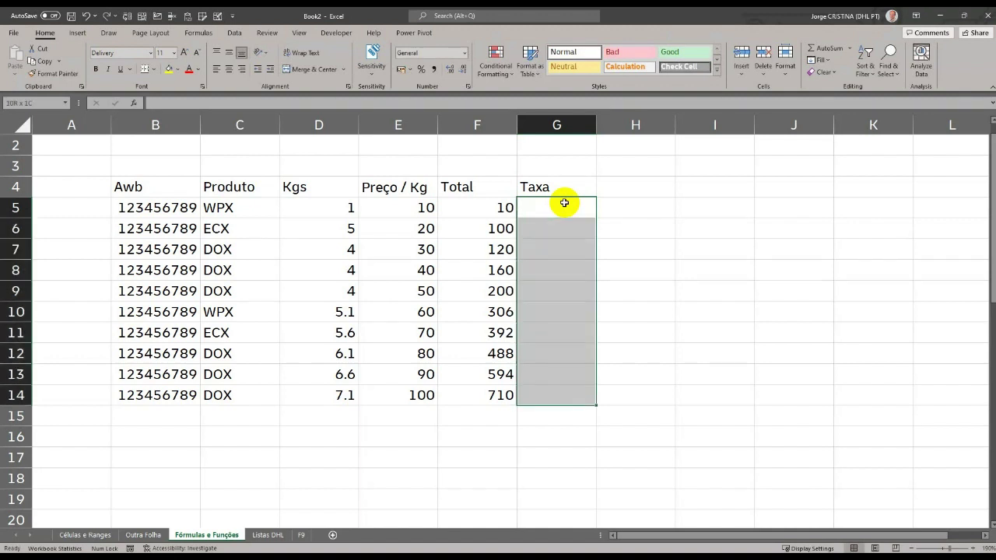
pyautogui.write('10')
pyautogui.hotkey('ctrl', 'Return')
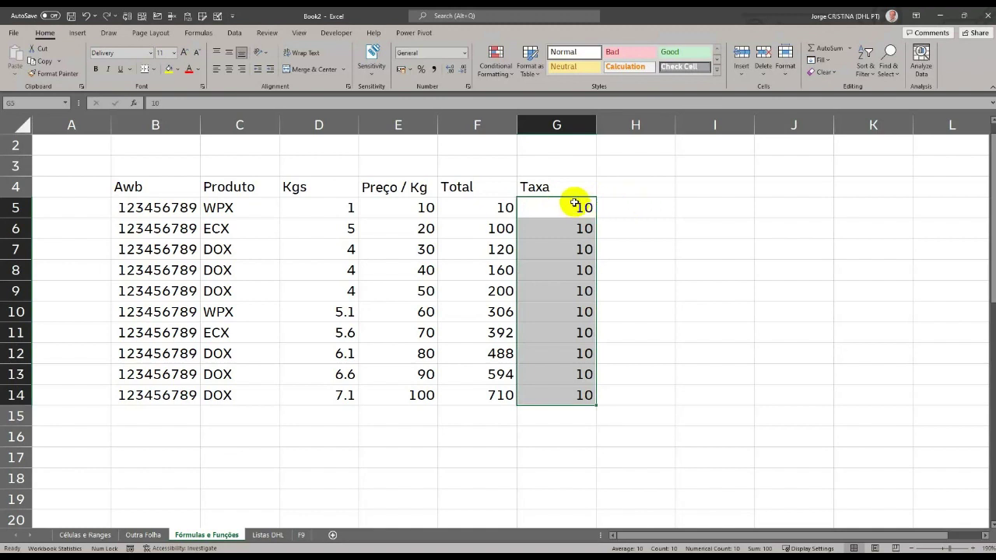
# - Start a SUM formula in cell H5, beside the first Taxa value
pyautogui.click(628, 208)
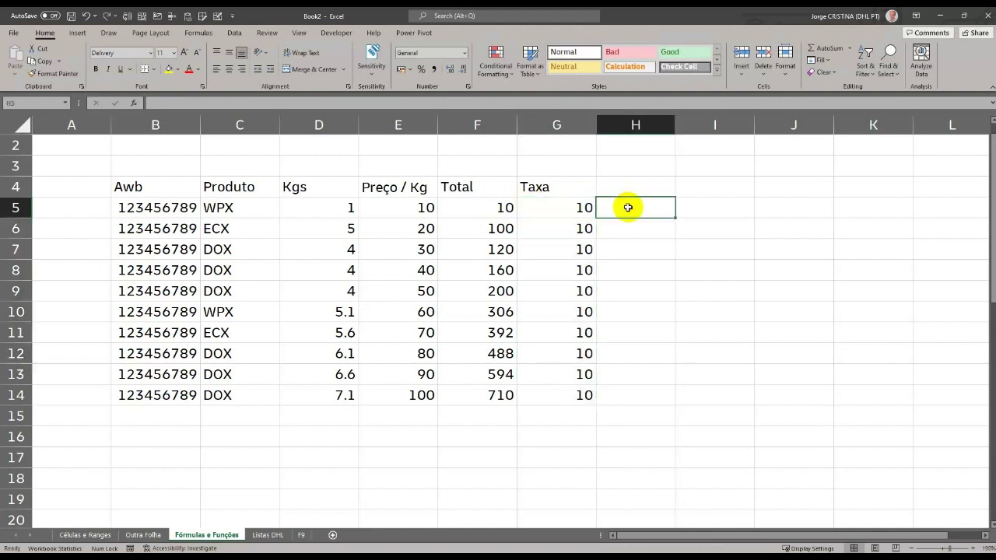
pyautogui.write('=')
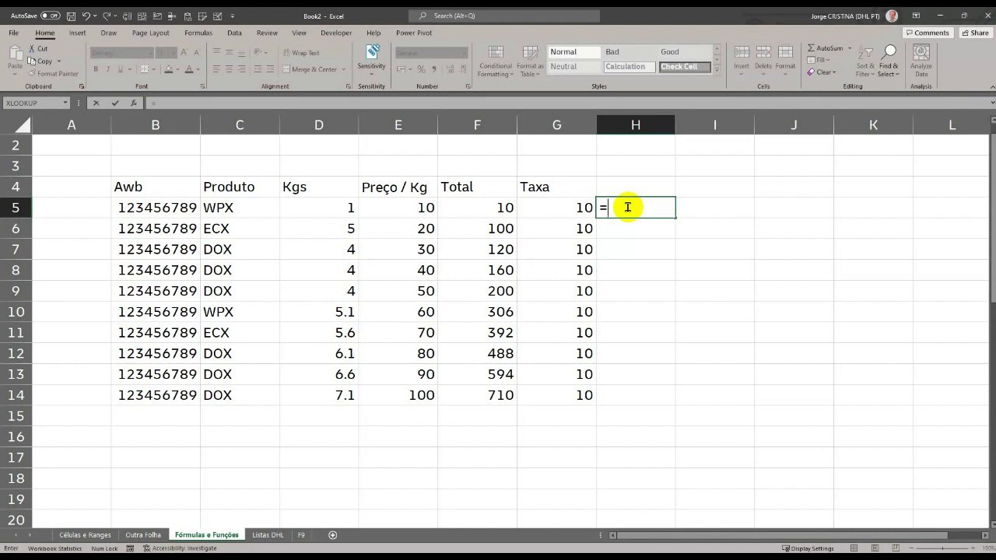
pyautogui.write('s')
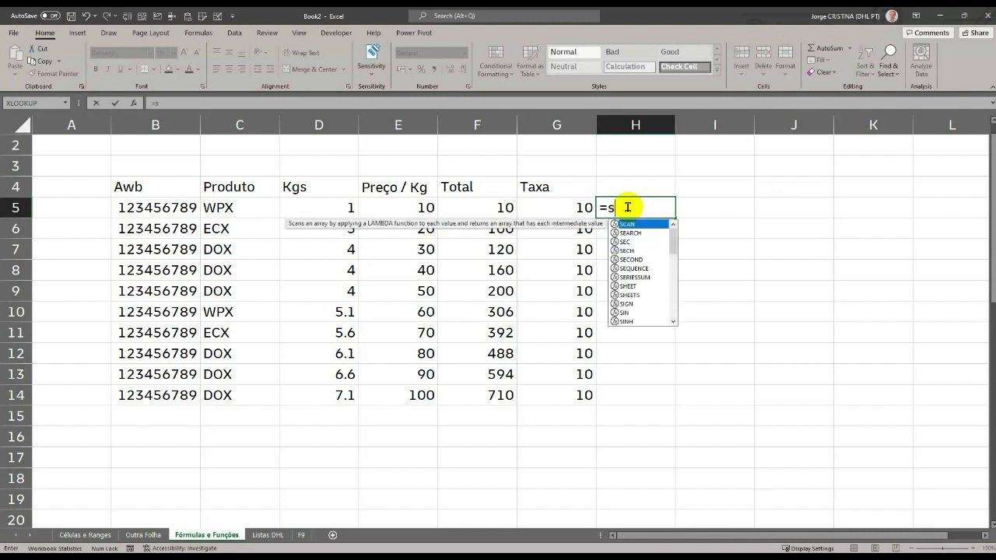
pyautogui.write('um')
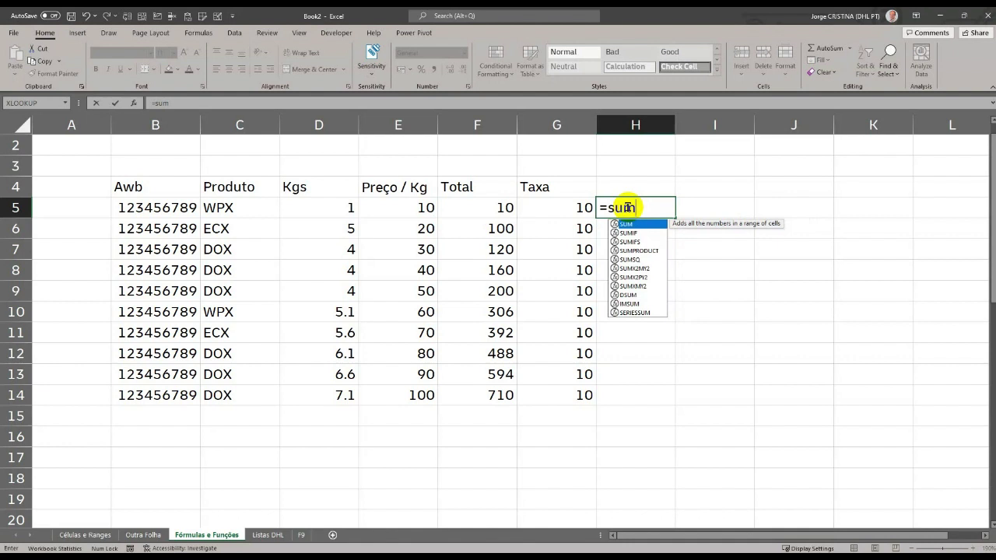
pyautogui.press('Tab')
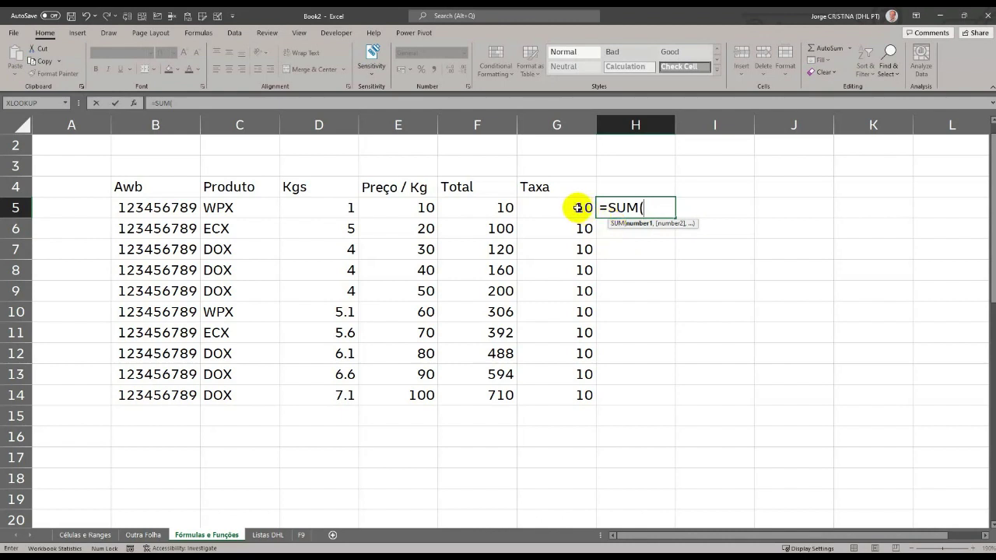
# - Try F5 and G5 as separate comma-separated arguments of the SUM in H5, and delete both arguments
pyautogui.click(497, 204)
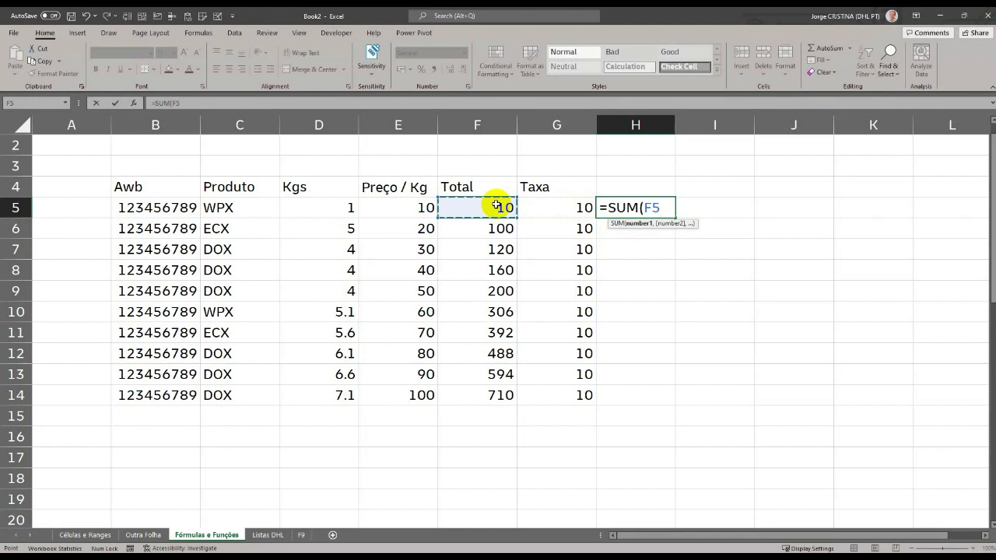
pyautogui.write(',')
pyautogui.click(567, 207)
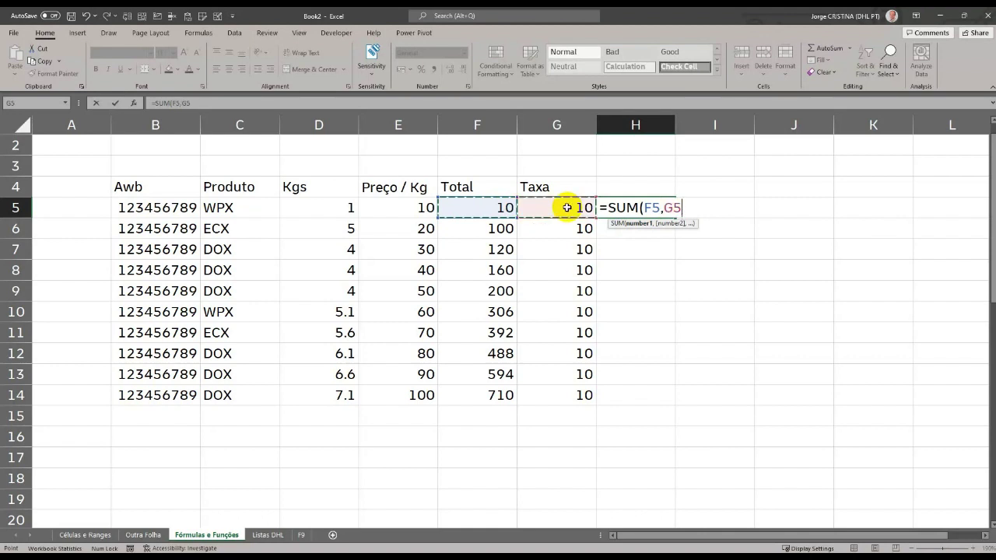
pyautogui.press('BackSpace')
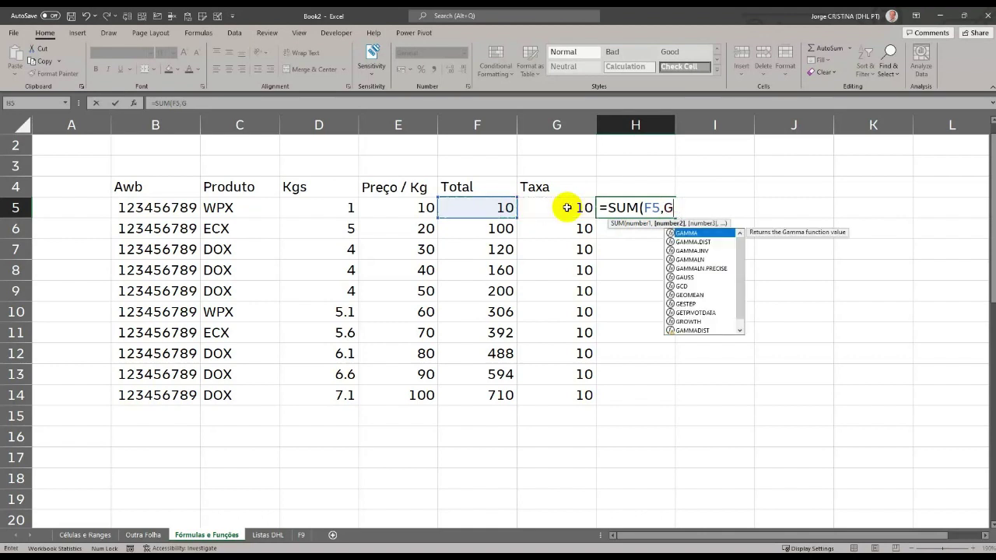
pyautogui.press('BackSpace')
pyautogui.press('BackSpace')
pyautogui.press('BackSpace')
pyautogui.press('BackSpace')
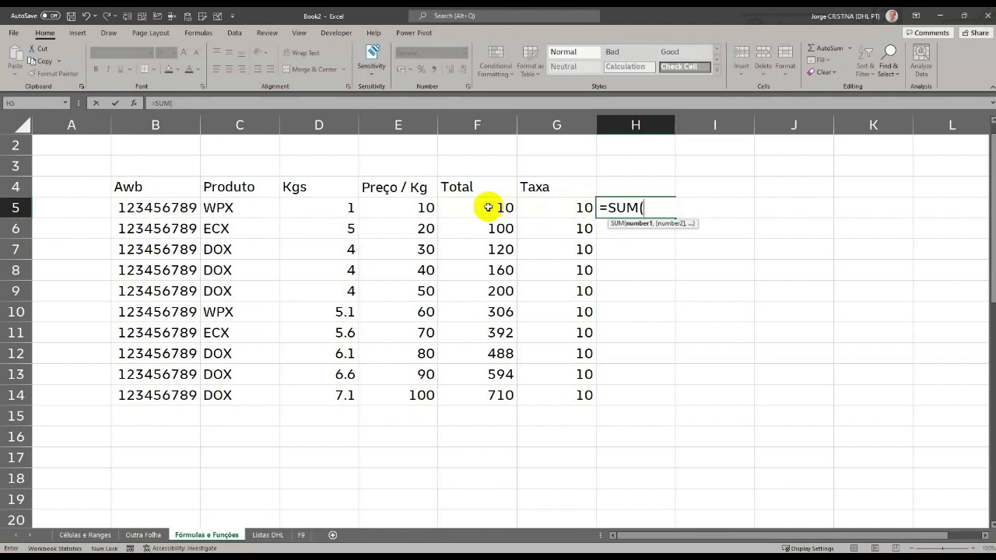
# - Complete the SUM formula in H5 with F5 and G5 as separate arguments, and fill it down to H14
pyautogui.click(473, 207)
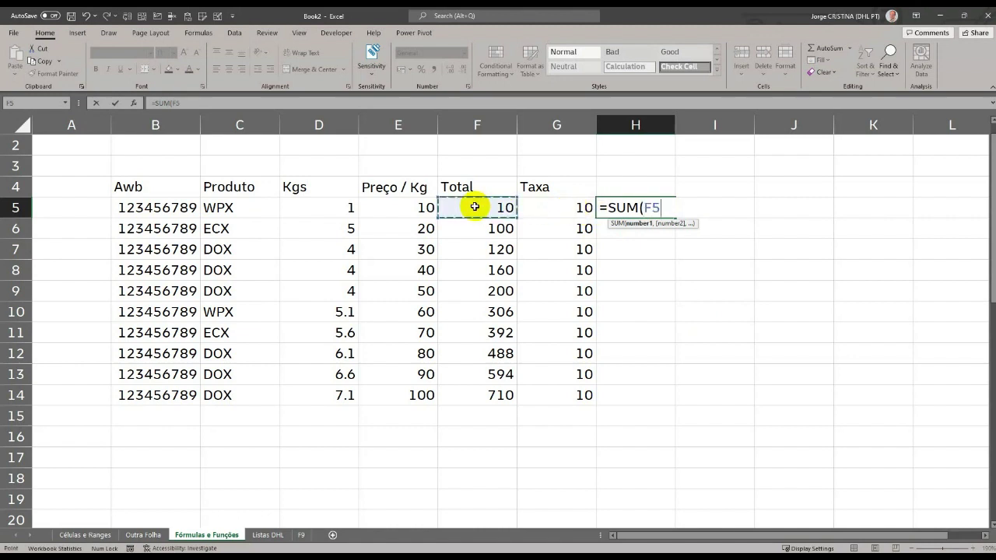
pyautogui.click(563, 208)
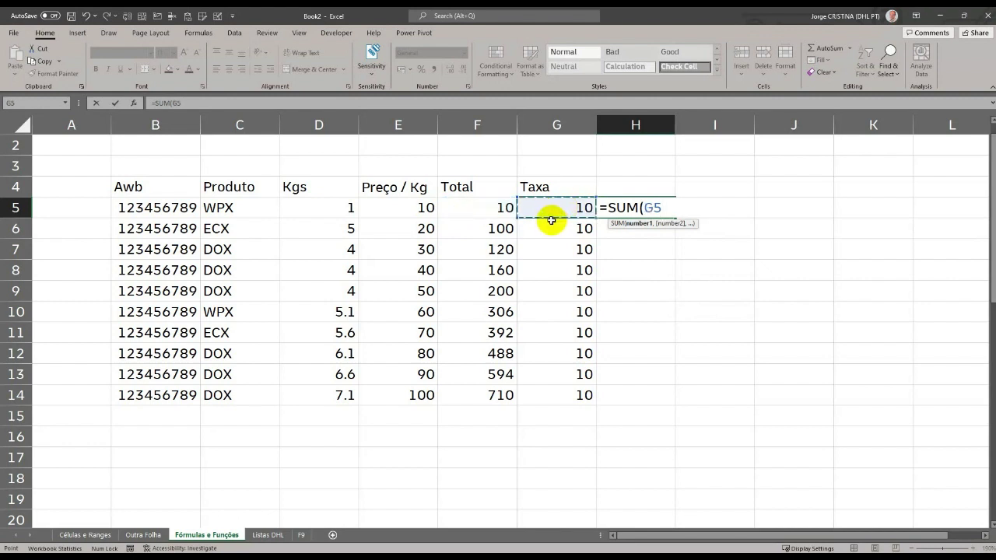
pyautogui.click(492, 208)
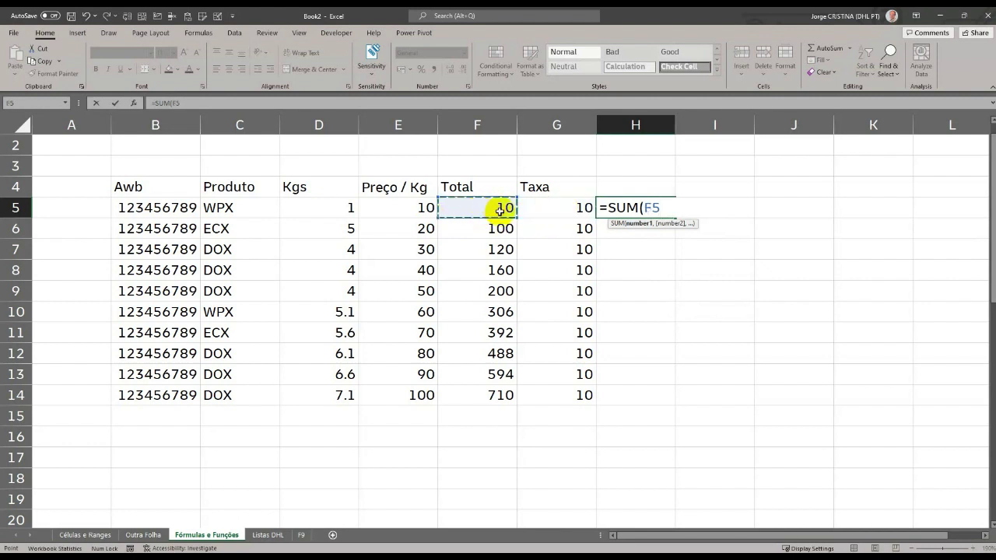
pyautogui.write(',')
pyautogui.click(566, 206)
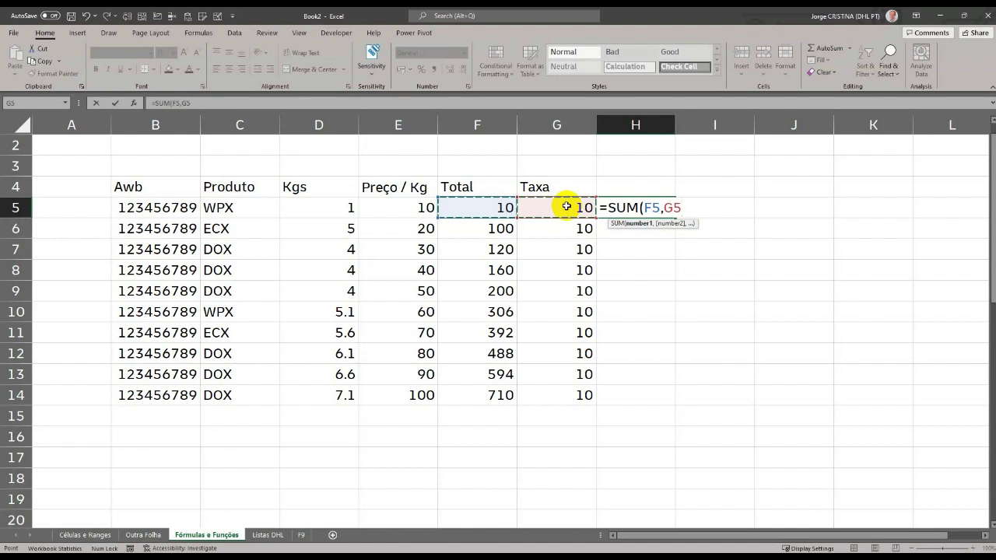
pyautogui.press('Return')
pyautogui.press('Up')
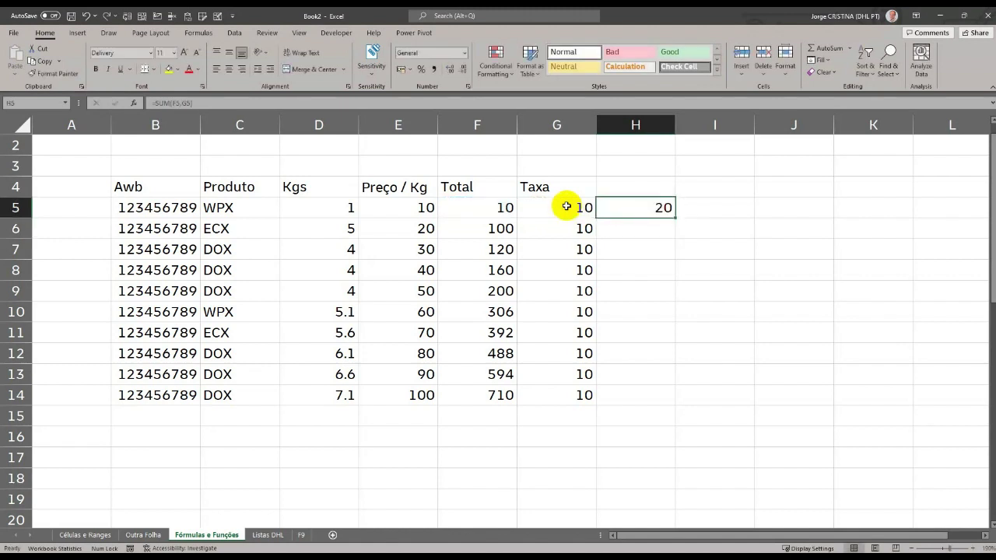
pyautogui.doubleClick(675, 216)
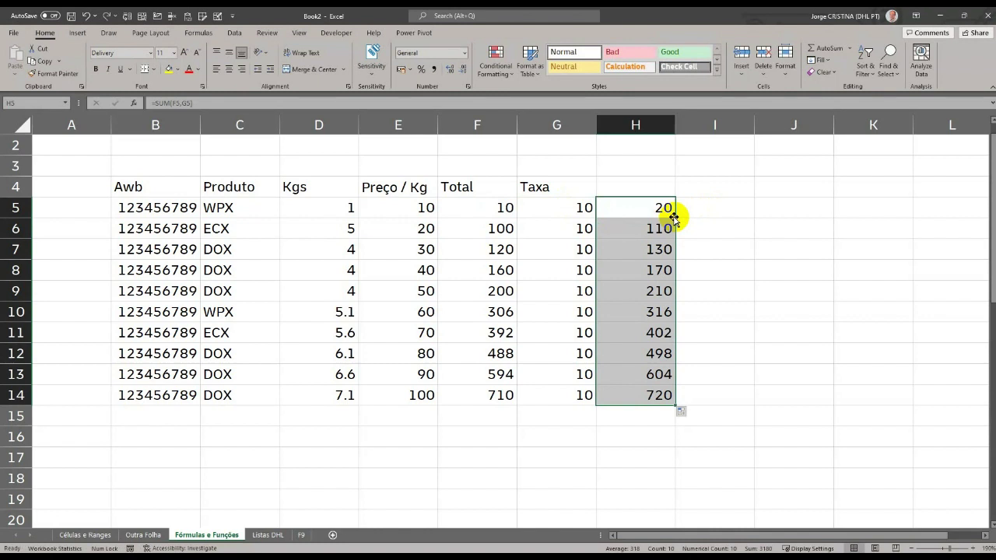
# - Open the SUM formula in H5 for editing and examine its two arguments
pyautogui.click(658, 208)
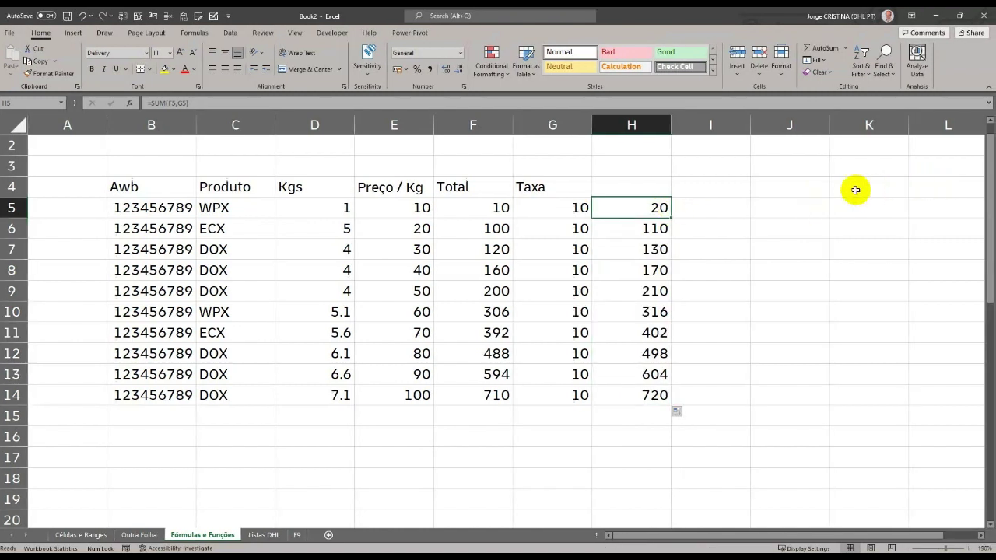
pyautogui.press('F2')
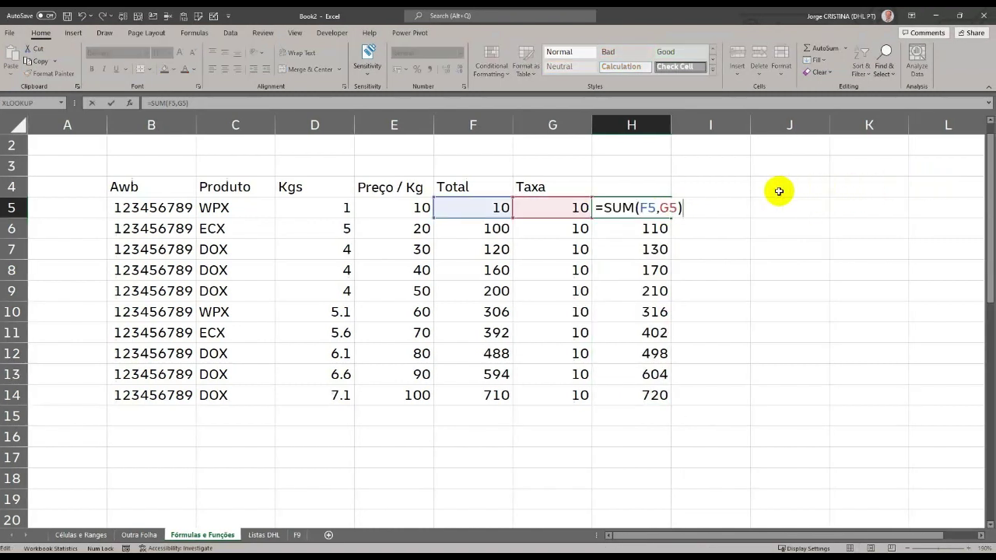
pyautogui.click(641, 208)
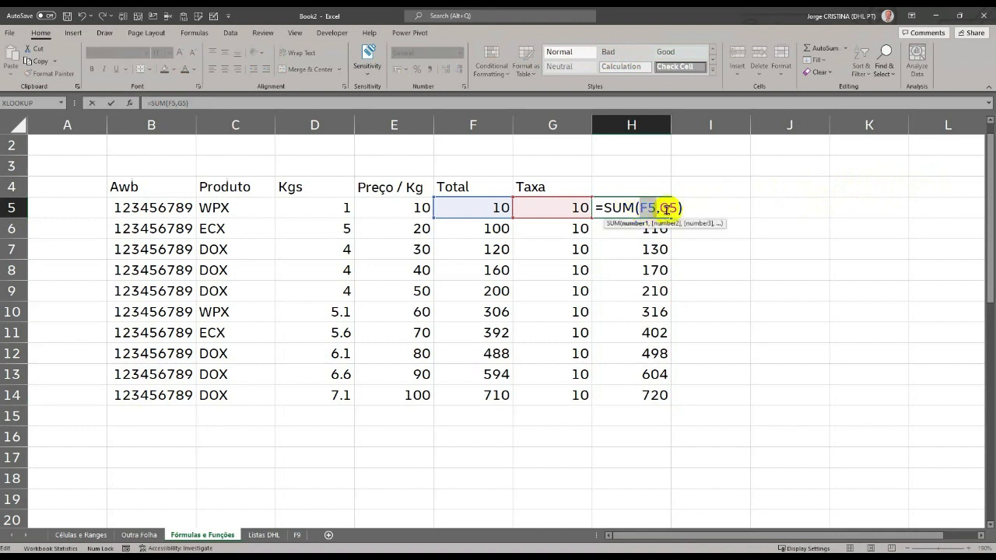
pyautogui.click(668, 208)
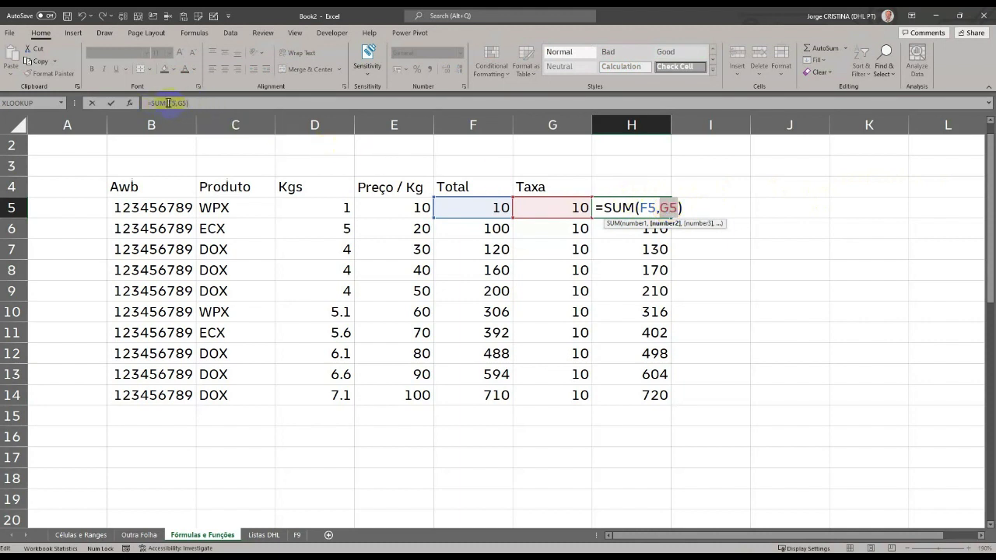
# - Try replacing the closing parenthesis of the H5 formula with the stray text "sasaslaslasalsa", and cancel the edit
pyautogui.click(226, 102)
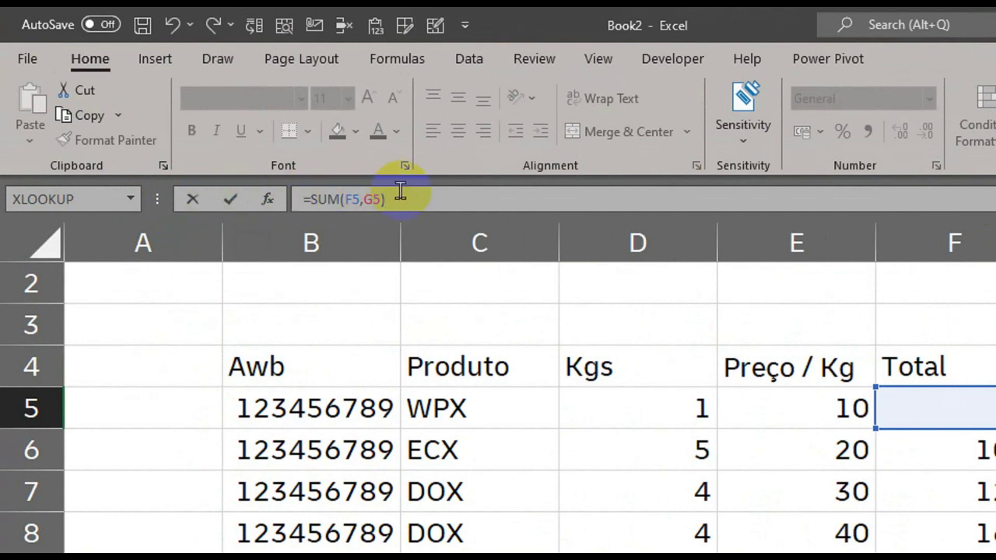
pyautogui.press('BackSpace')
pyautogui.write('sa')
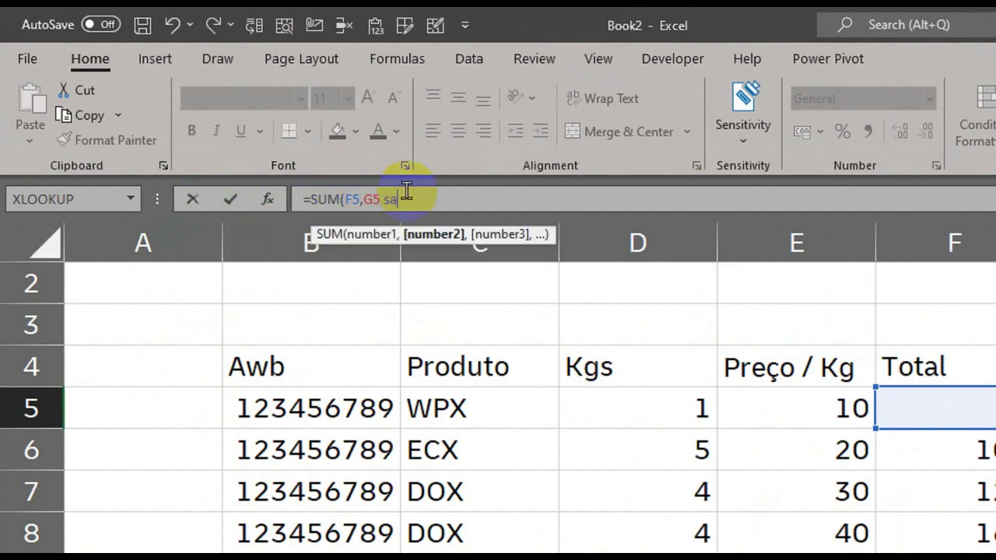
pyautogui.write('saslaslasalsa')
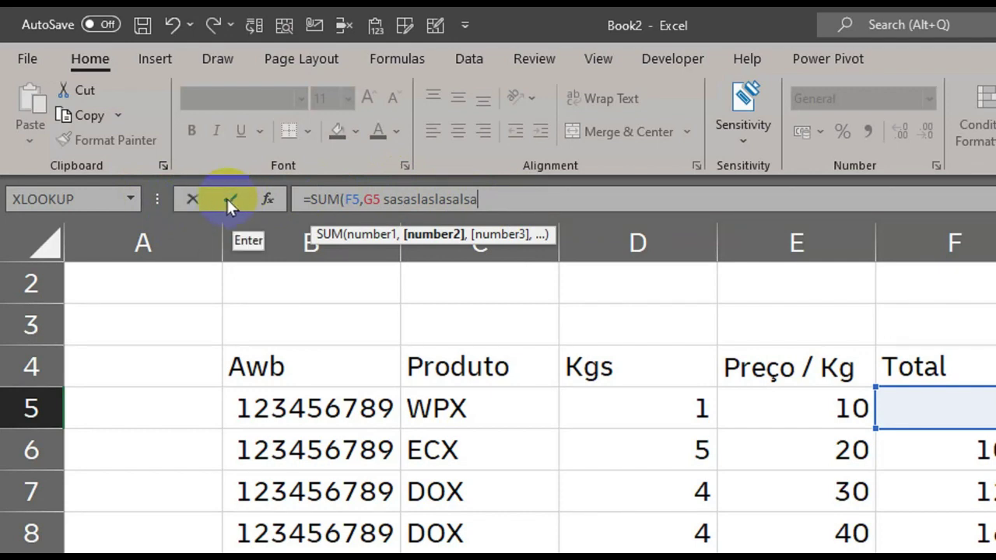
pyautogui.click(197, 200)
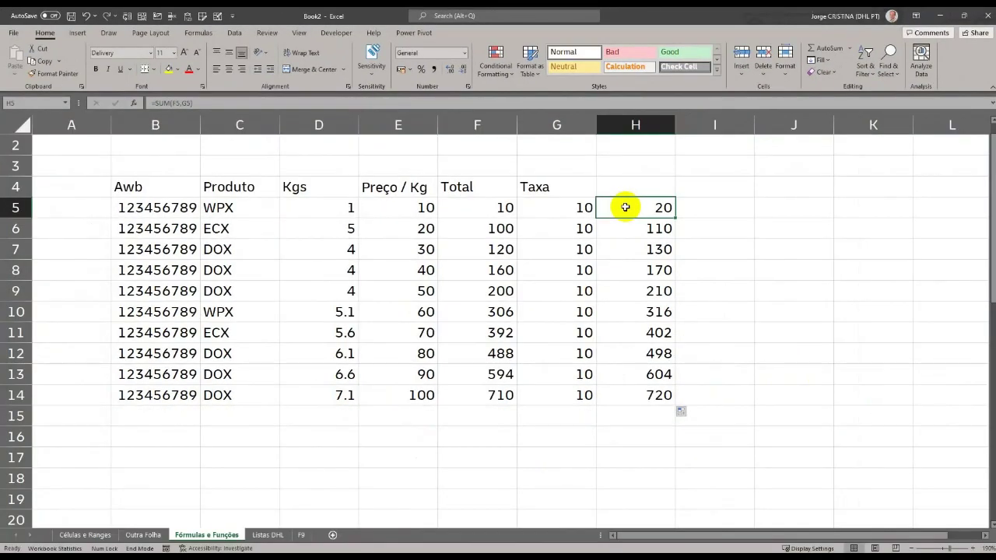
# - Clear the SUM formulas from cells H5:H14
pyautogui.hotkey('shift', 'Down')
pyautogui.hotkey('shift', 'Right')
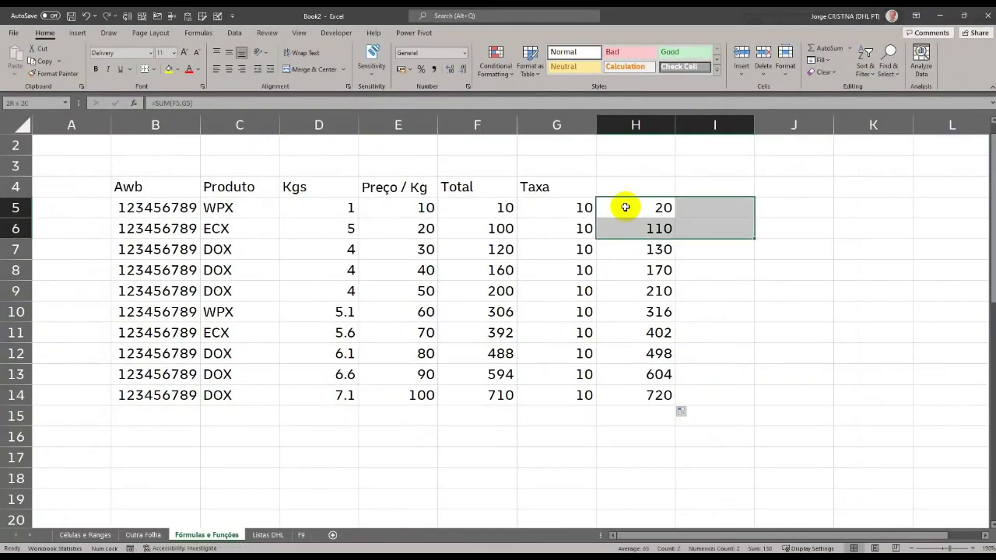
pyautogui.hotkey('shift', 'Left')
pyautogui.hotkey('ctrl', 'shift', 'Down')
pyautogui.press('Delete')
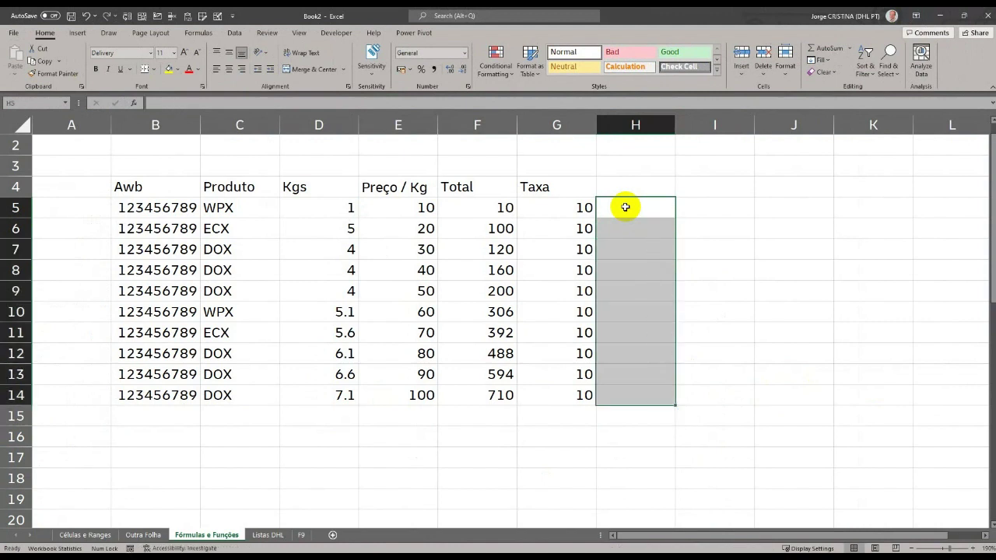
# - Use Insert Function on cell H5 to search for "sum" and insert the SUM function
pyautogui.click(625, 207)
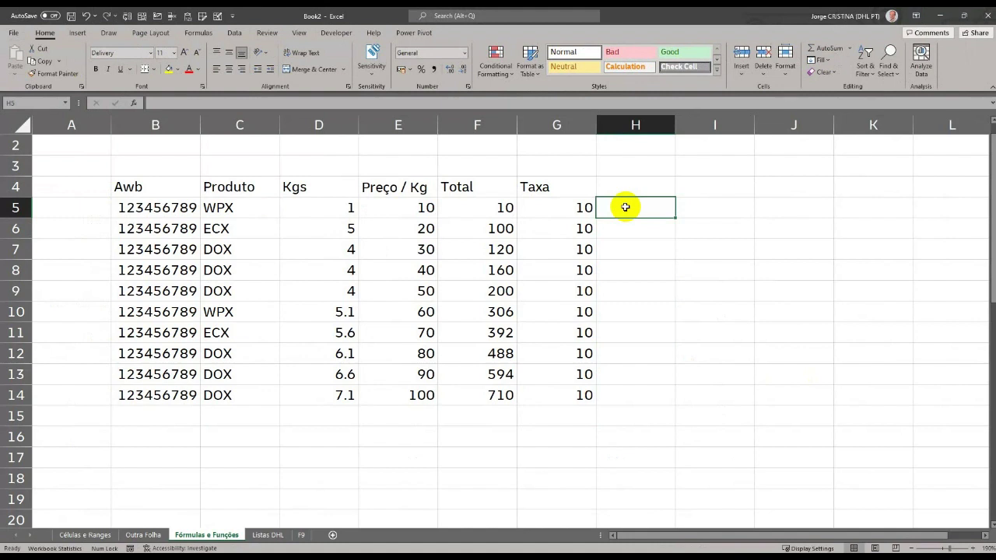
pyautogui.click(134, 105)
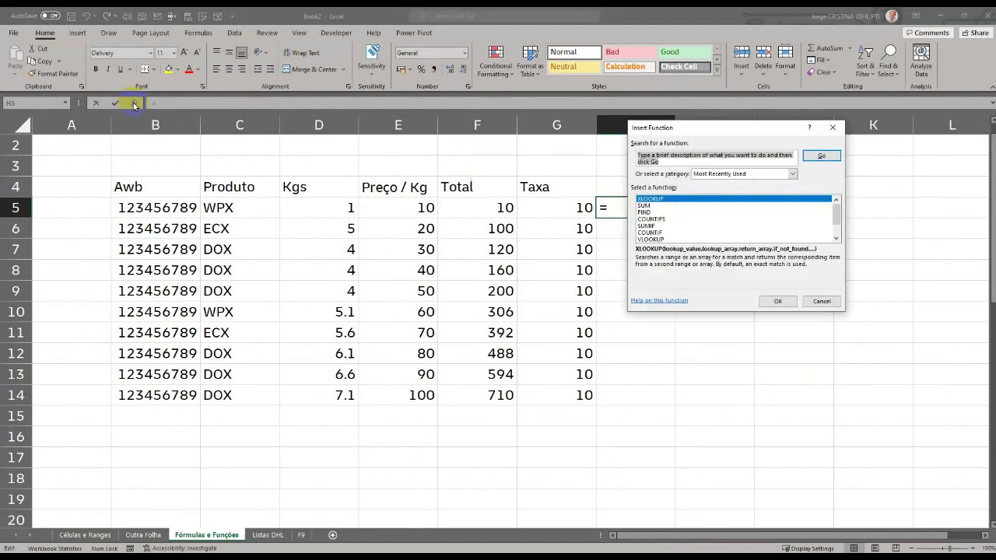
pyautogui.moveTo(711, 128); pyautogui.dragTo(441, 191)
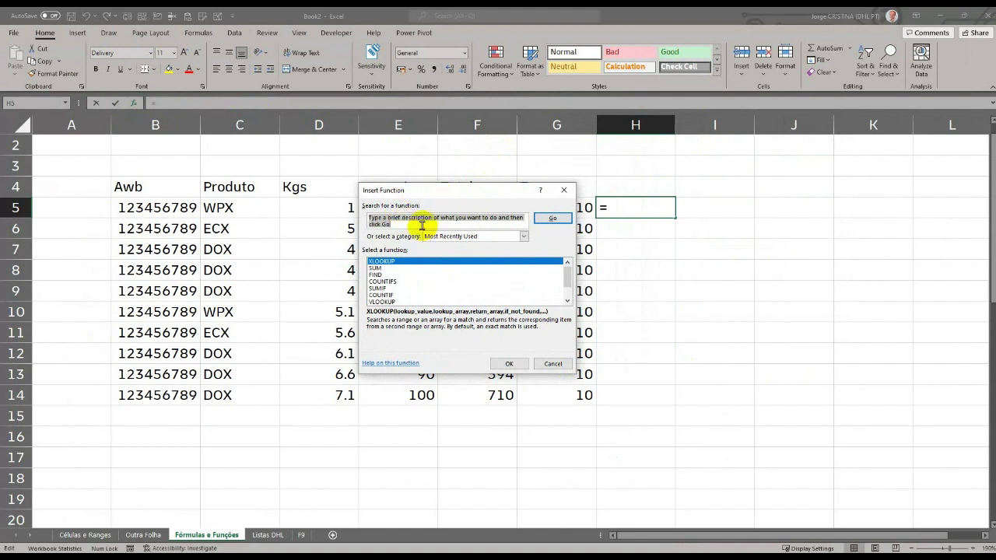
pyautogui.write('sum')
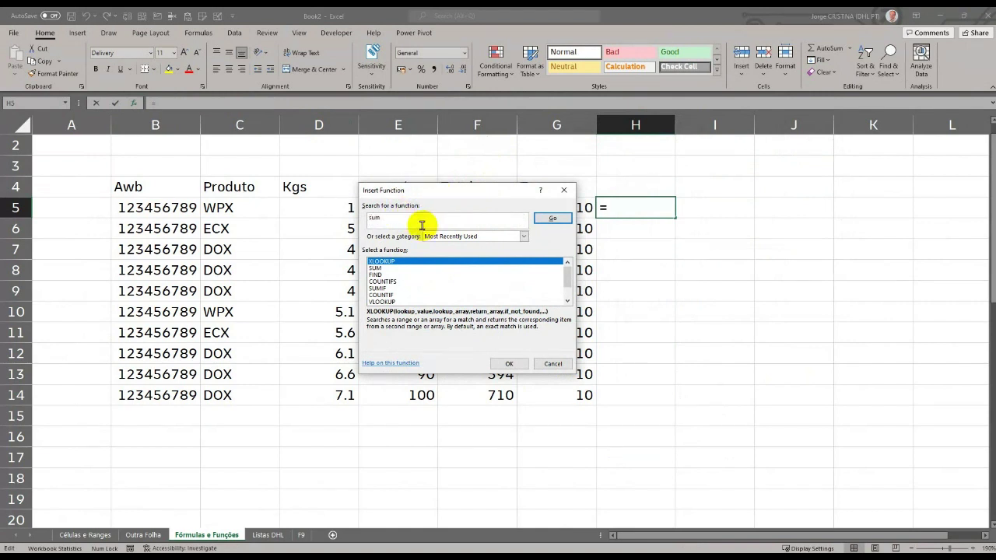
pyautogui.click(562, 218)
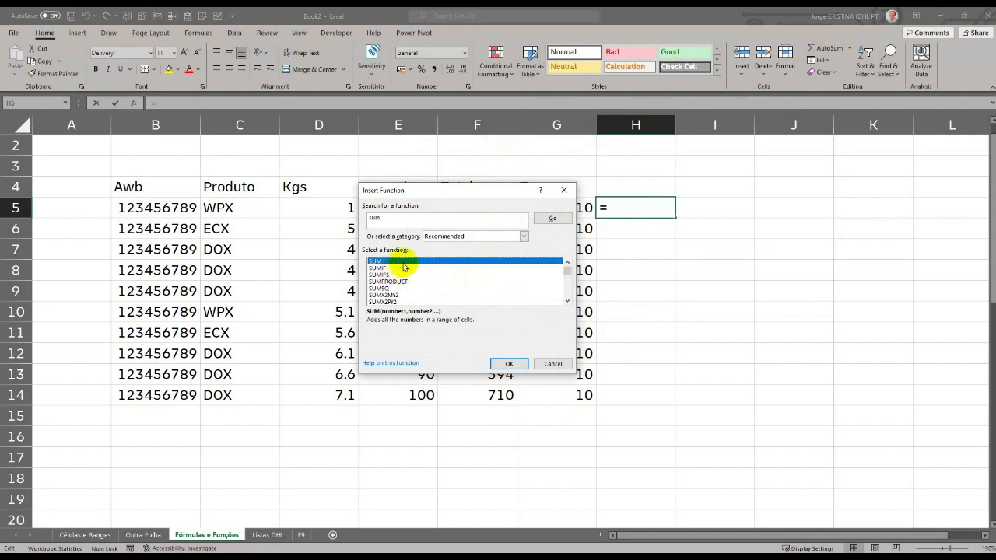
pyautogui.scroll(-5, 467, 278)
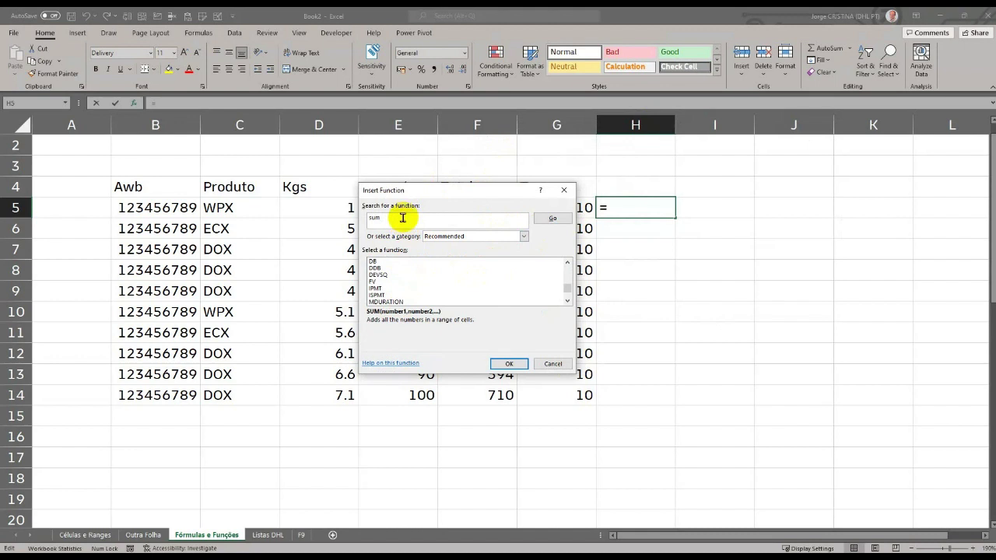
pyautogui.scroll(5, 422, 267)
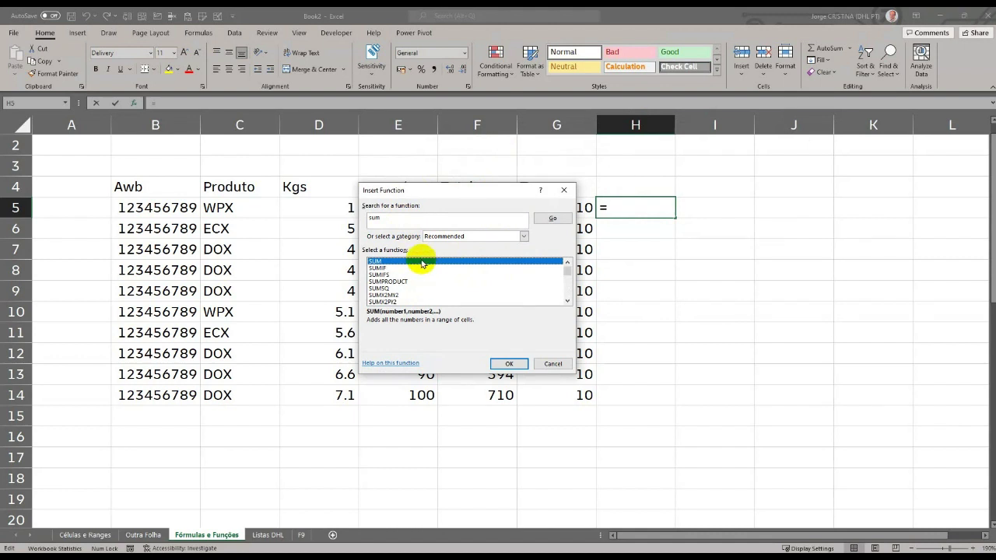
pyautogui.doubleClick(423, 262)
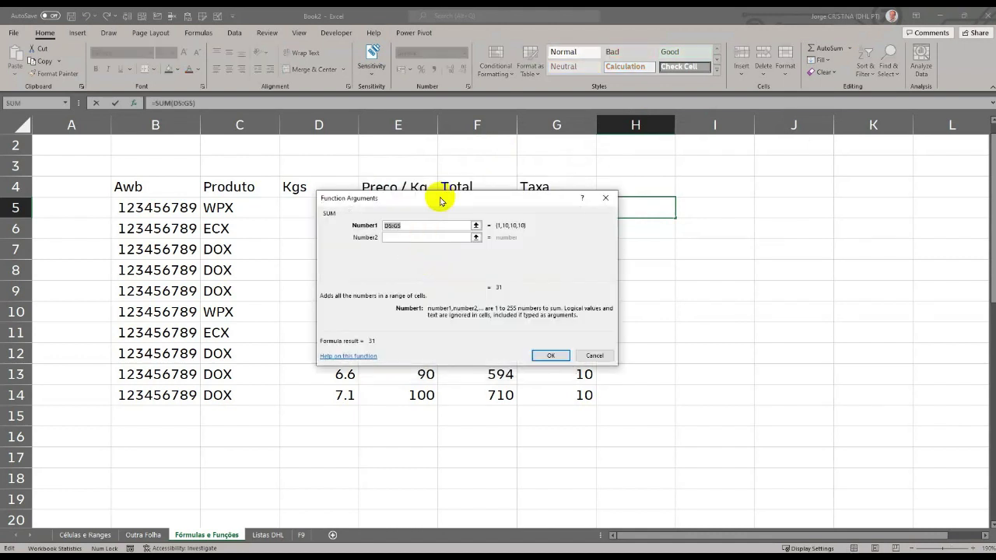
# - Set the SUM function's arguments to F5 and G5, and fill the formula from H5 down to H14
pyautogui.moveTo(438, 195); pyautogui.dragTo(731, 252)
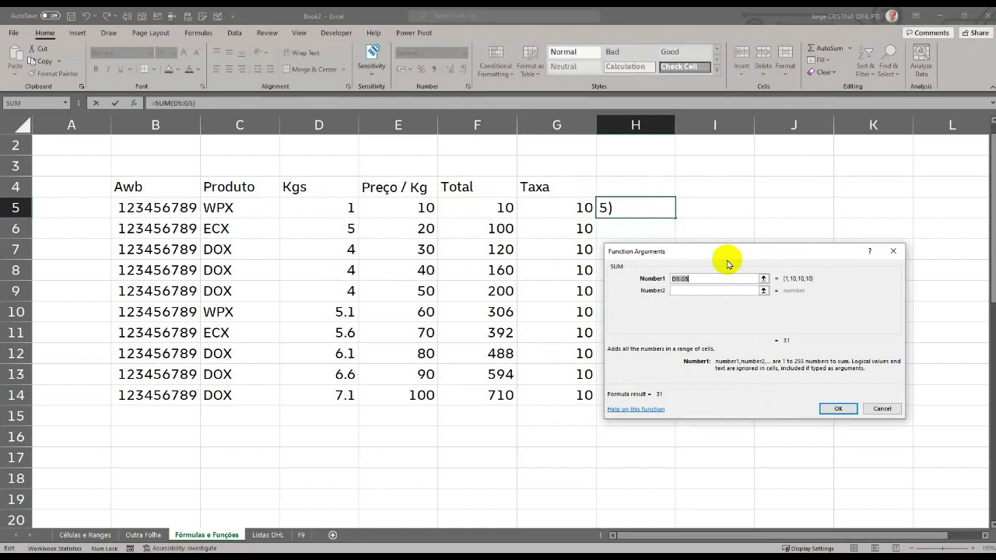
pyautogui.click(497, 206)
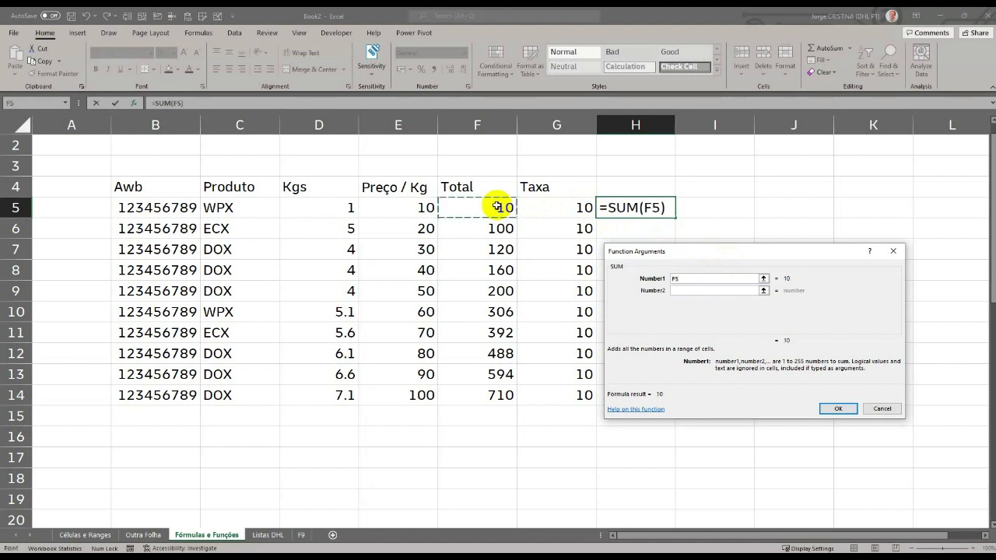
pyautogui.click(729, 289)
pyautogui.click(567, 211)
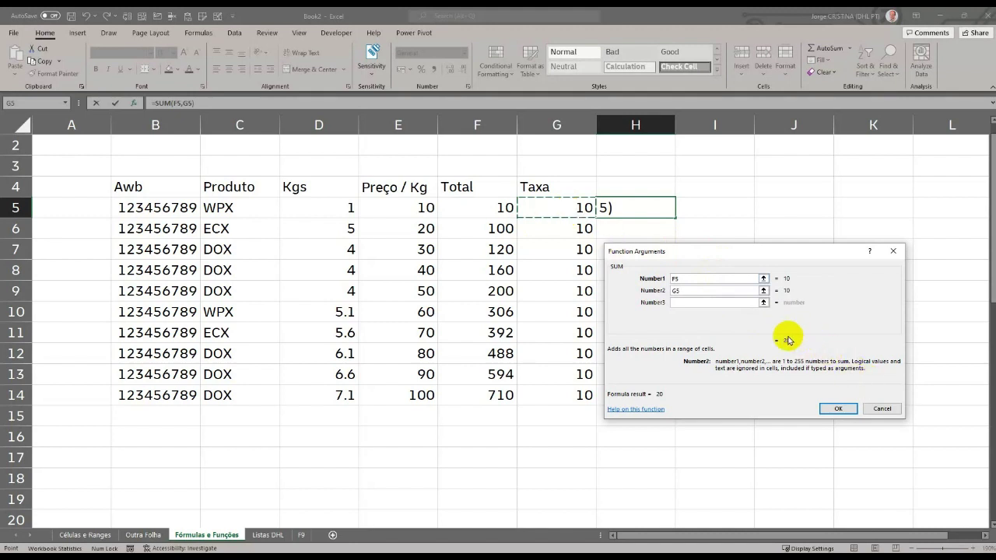
pyautogui.click(829, 406)
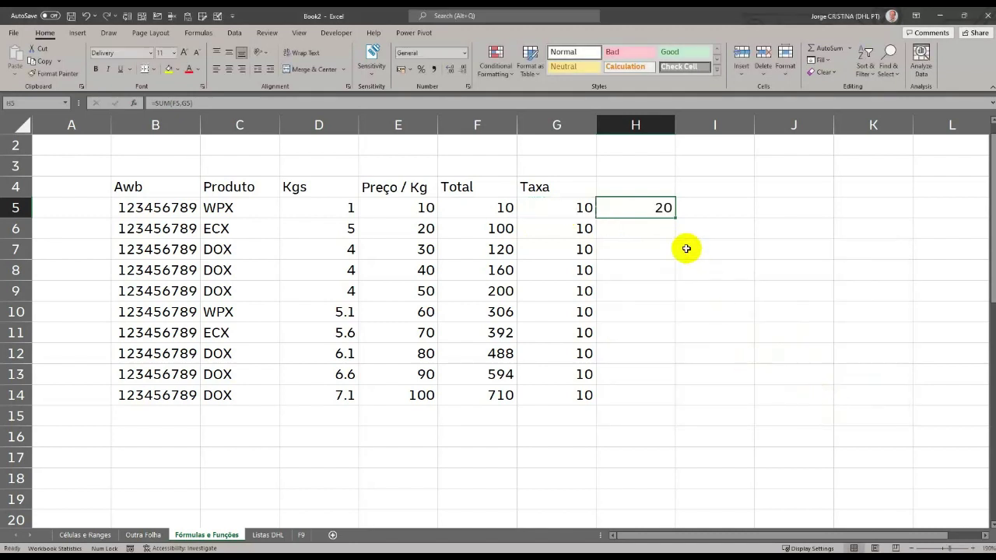
pyautogui.doubleClick(674, 219)
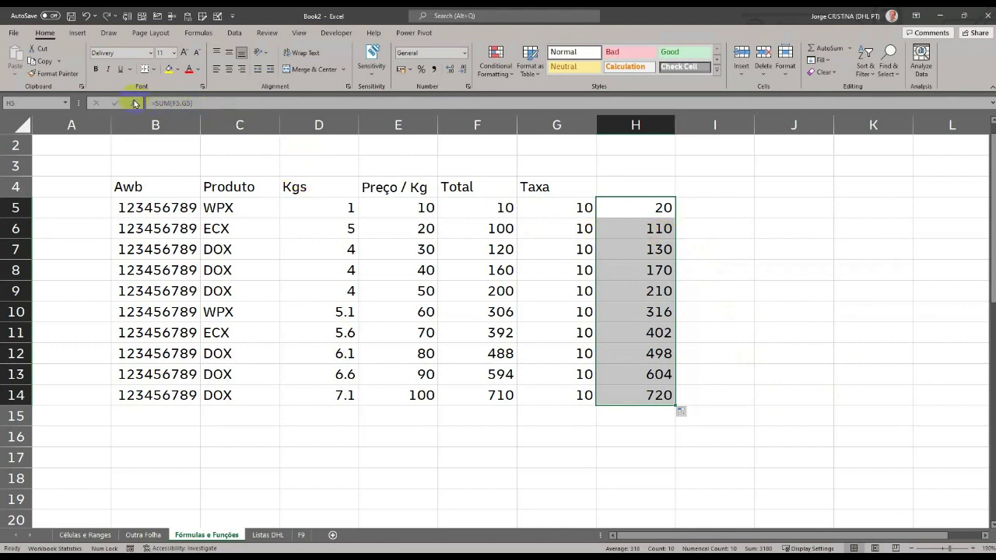
# - Try opening Insert Function with =sum partly entered in cell I5, and cancel it
pyautogui.click(659, 207)
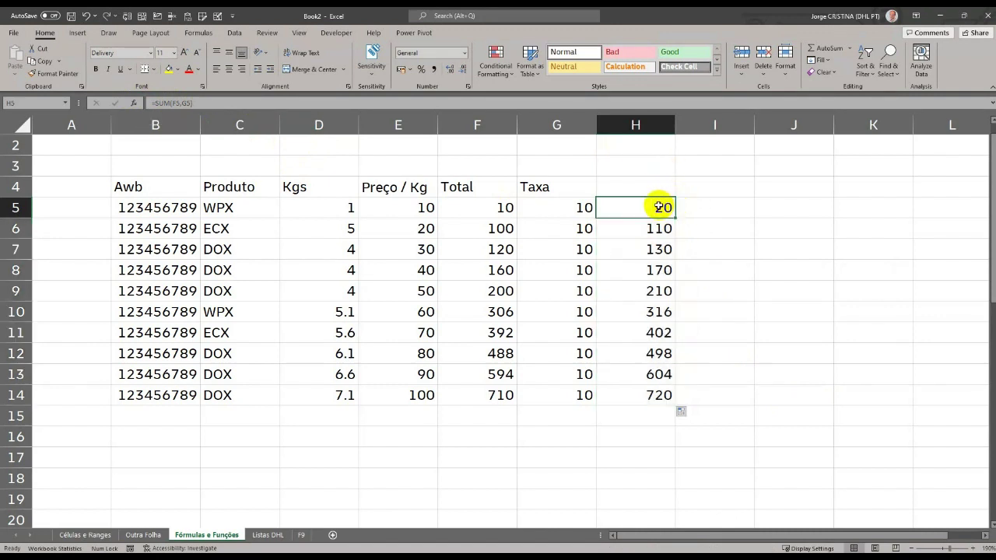
pyautogui.press('Right')
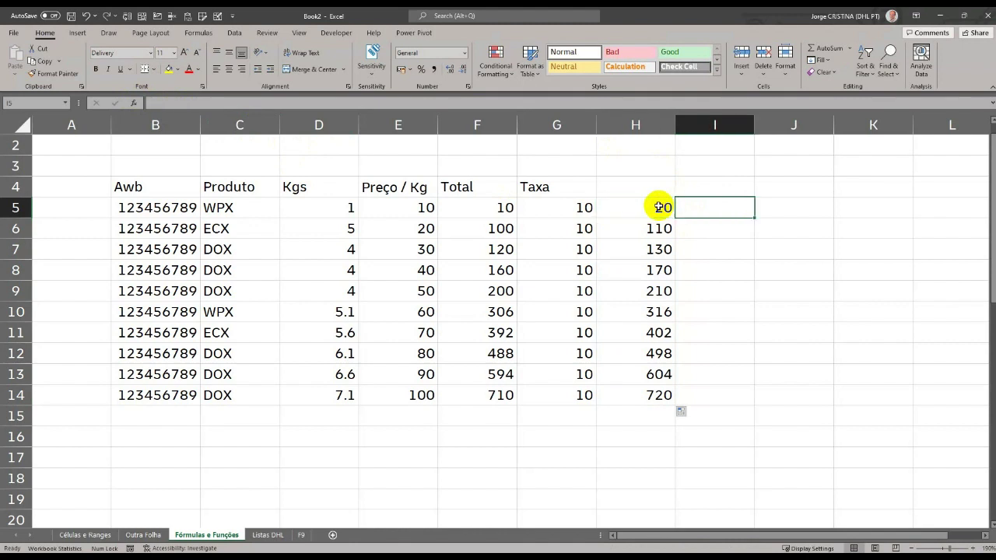
pyautogui.write('=s')
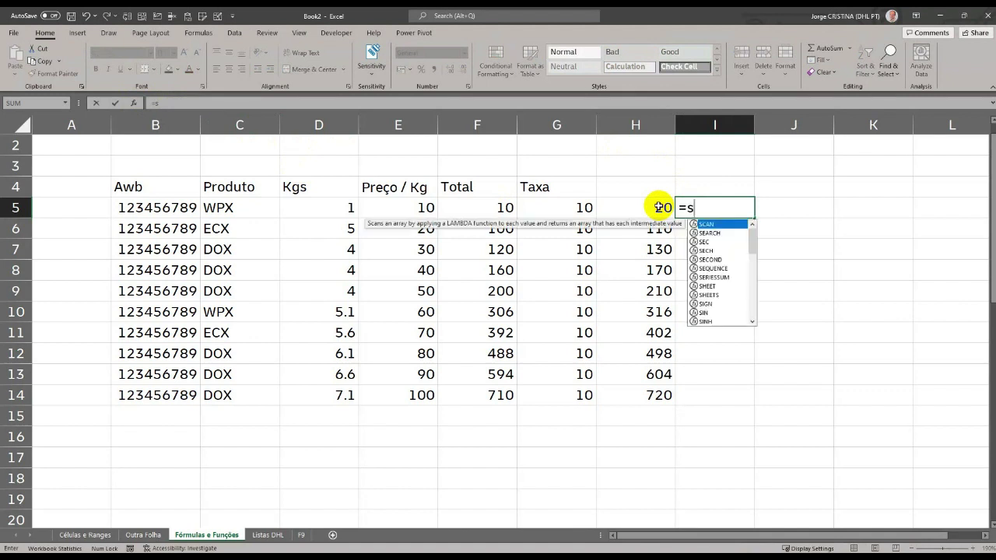
pyautogui.write('um')
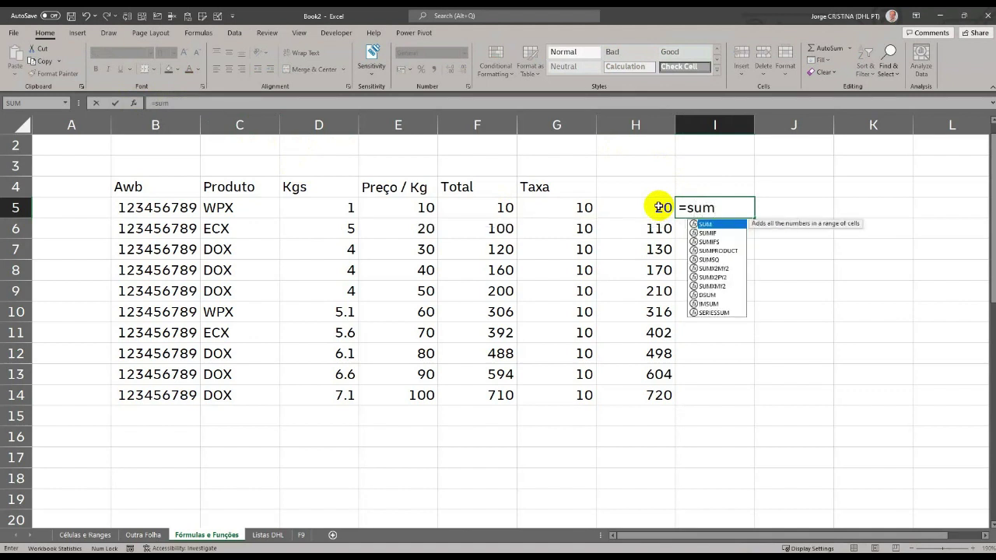
pyautogui.click(133, 103)
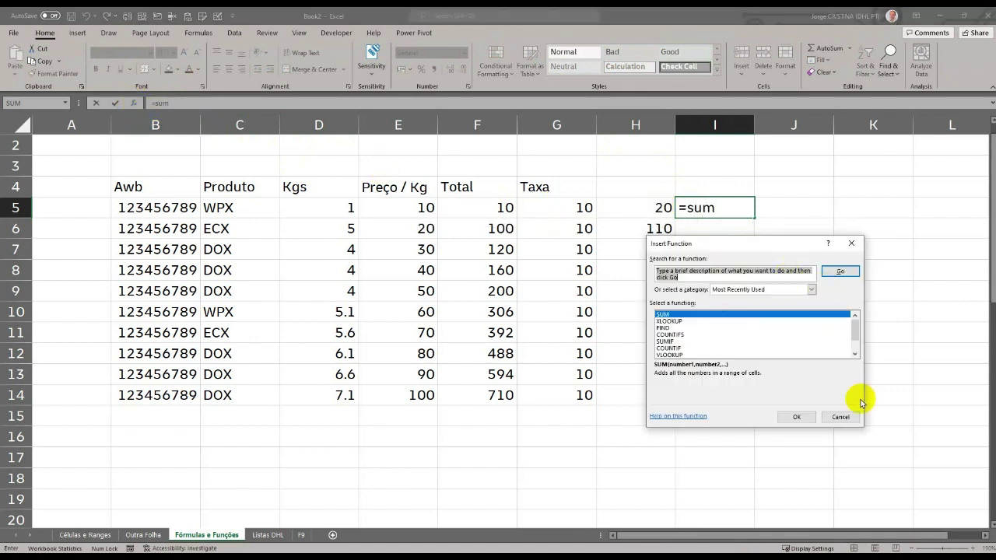
pyautogui.click(840, 417)
# - Enter a SUM function in cell I5, using Function Arguments to set Number1 to G5 and Number2 to F5
pyautogui.write('=')
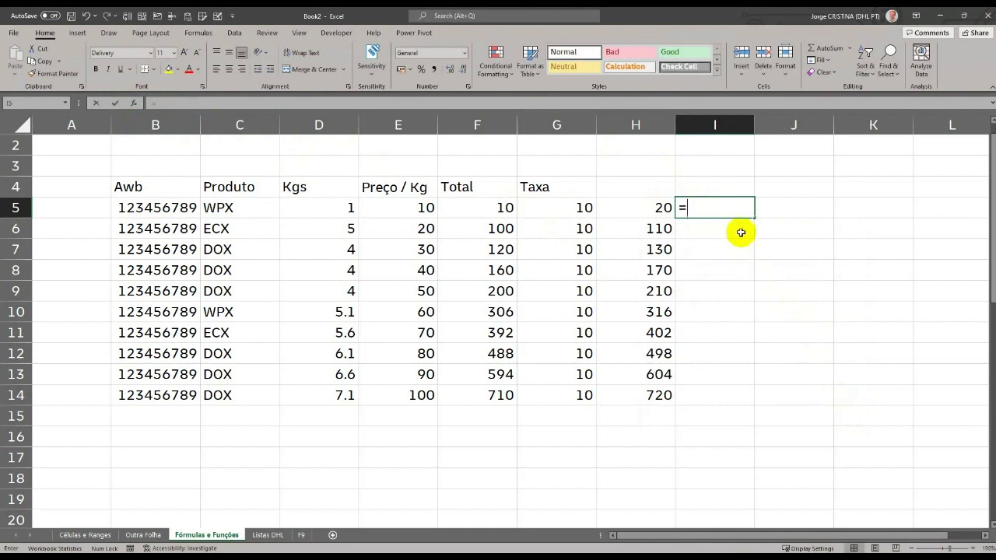
pyautogui.write('sum')
pyautogui.press('Tab')
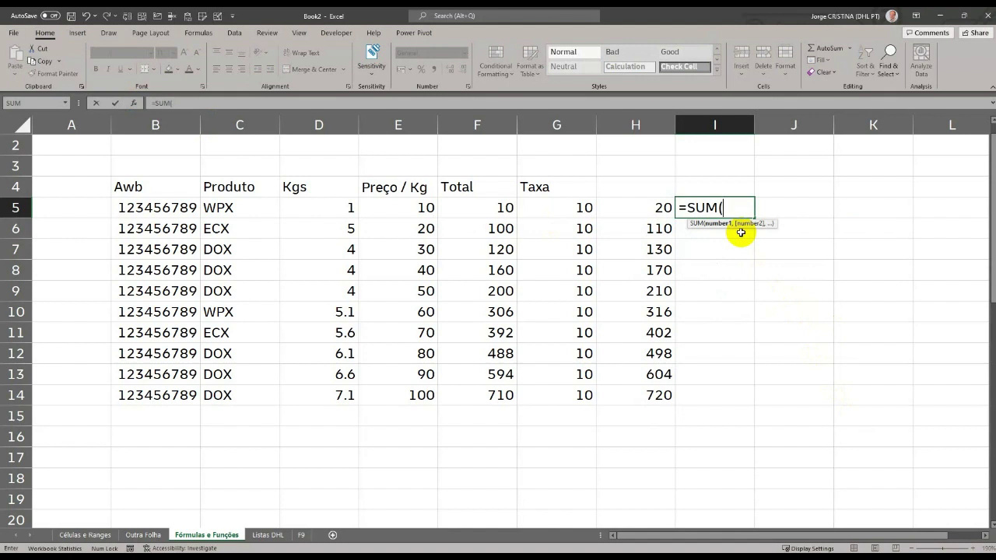
pyautogui.click(162, 114)
pyautogui.click(133, 103)
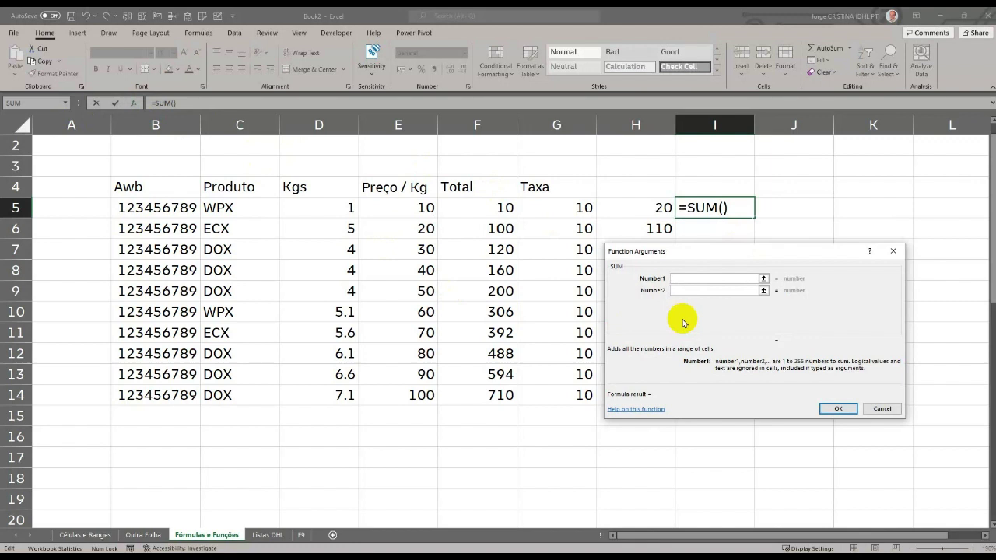
pyautogui.click(549, 207)
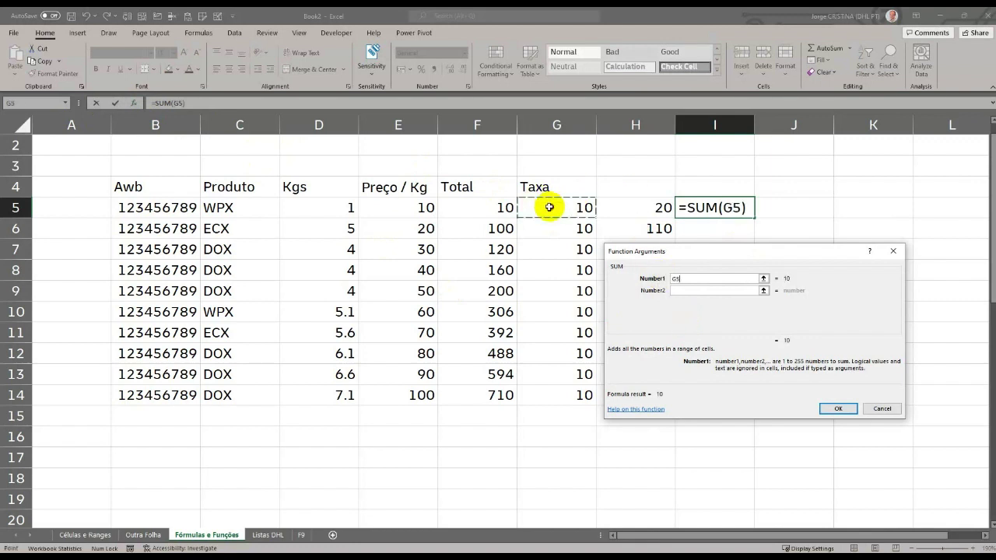
pyautogui.click(697, 290)
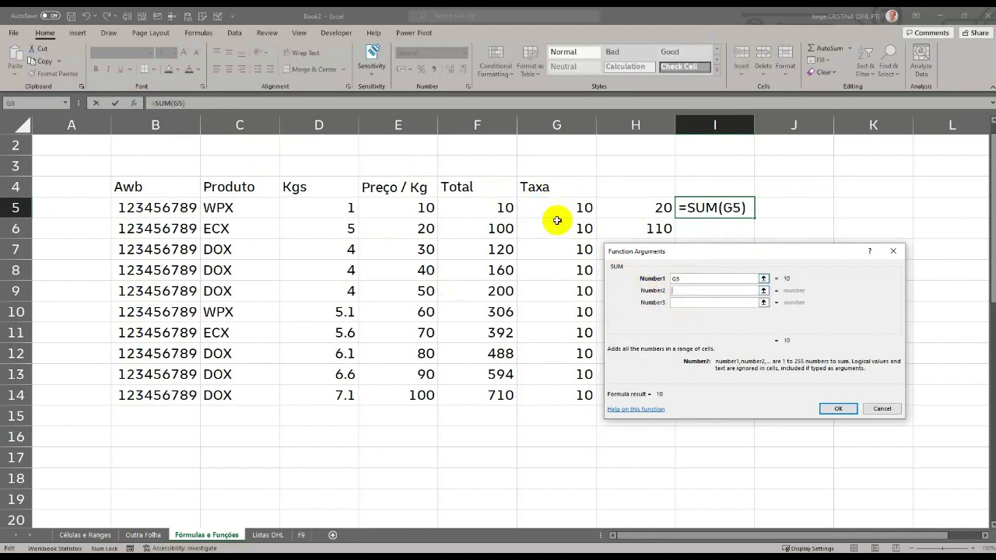
pyautogui.click(506, 207)
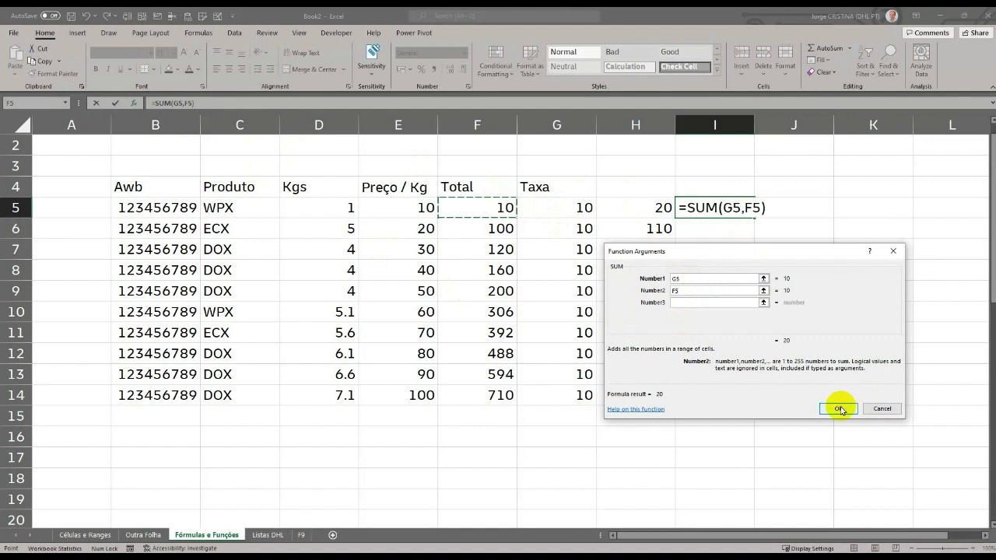
pyautogui.click(839, 409)
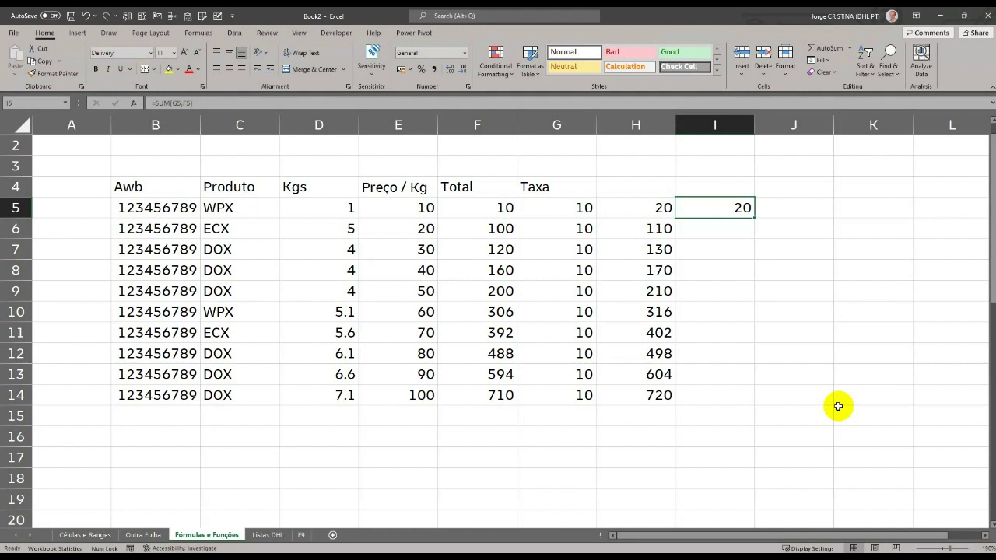
# - Start an IF formula in cell I5 with the logical test D5>=5 and open its Function Arguments
pyautogui.write('=')
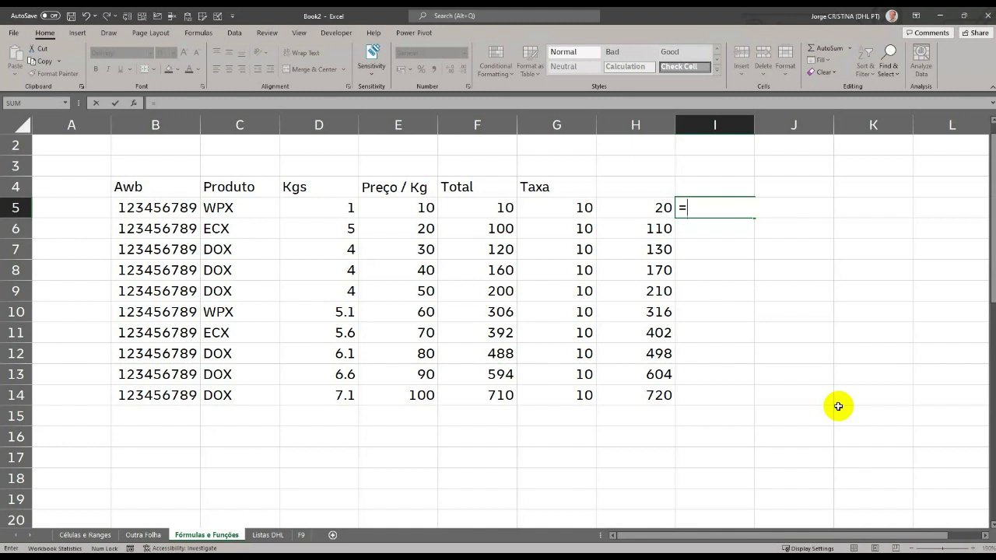
pyautogui.write('if(')
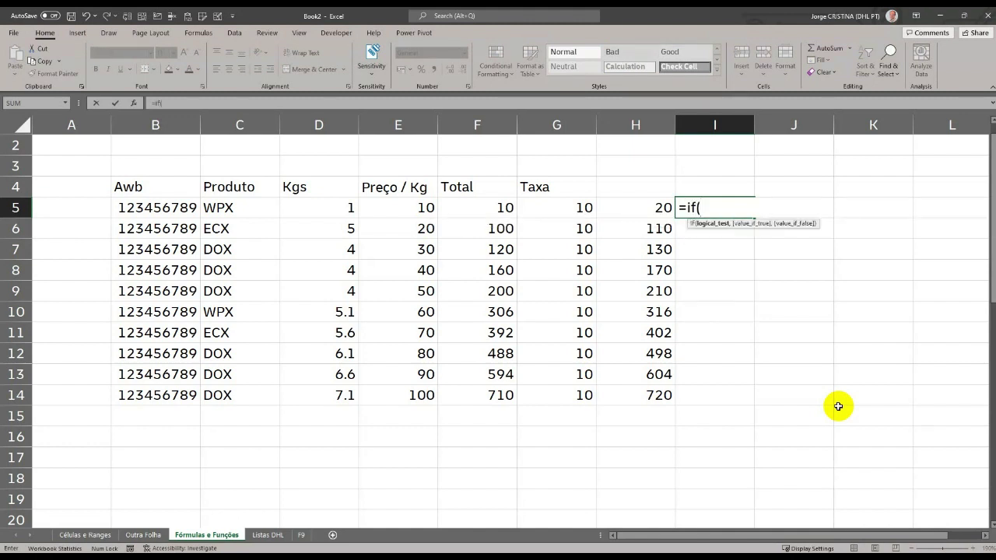
pyautogui.click(324, 204)
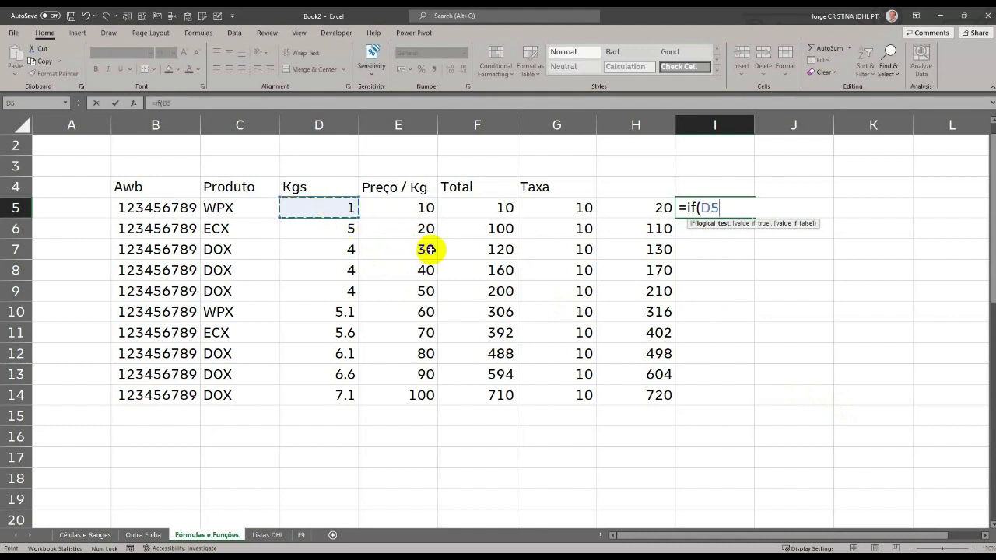
pyautogui.write('>=5,')
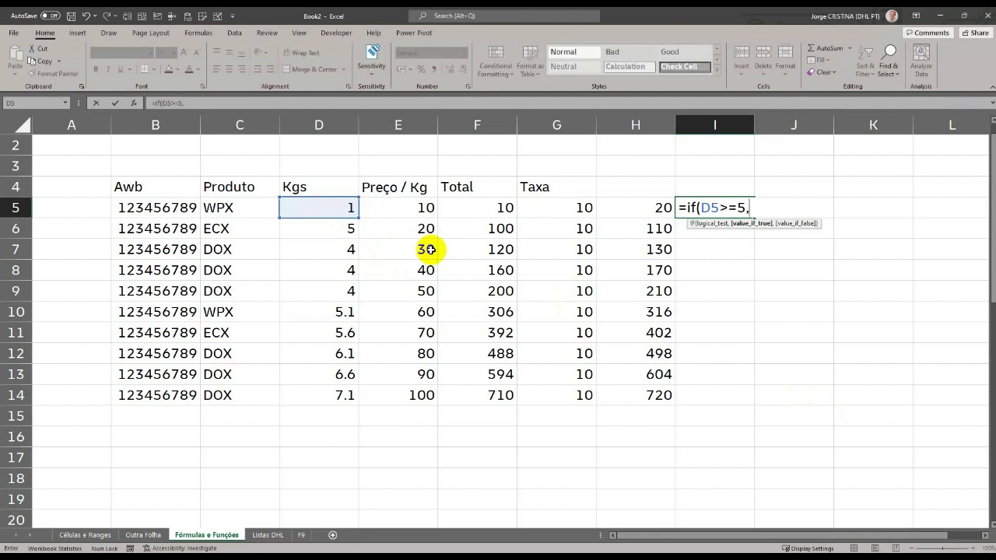
pyautogui.click(135, 104)
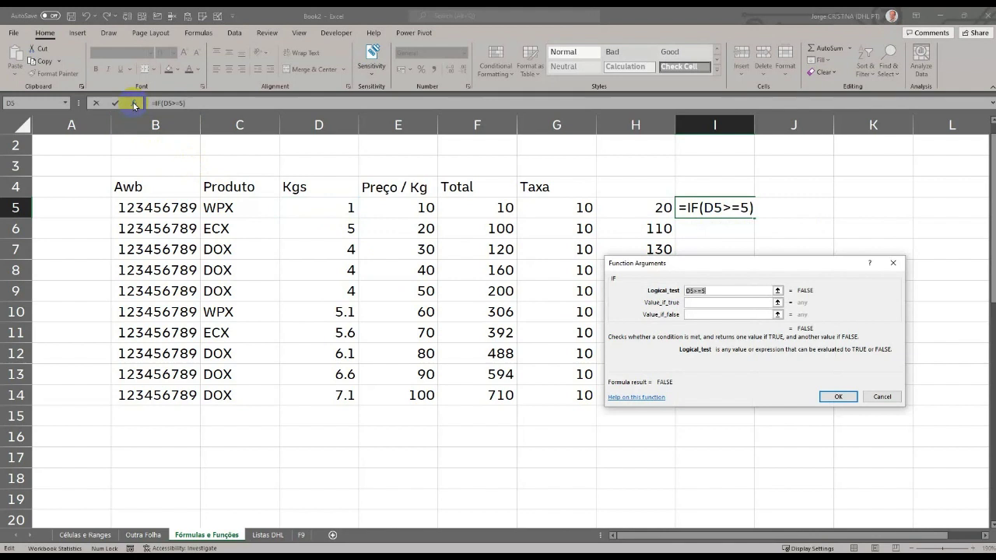
# - Set the IF function's Value_if_true to F5+G5 and Value_if_false to F5, and confirm the formula
pyautogui.click(716, 291)
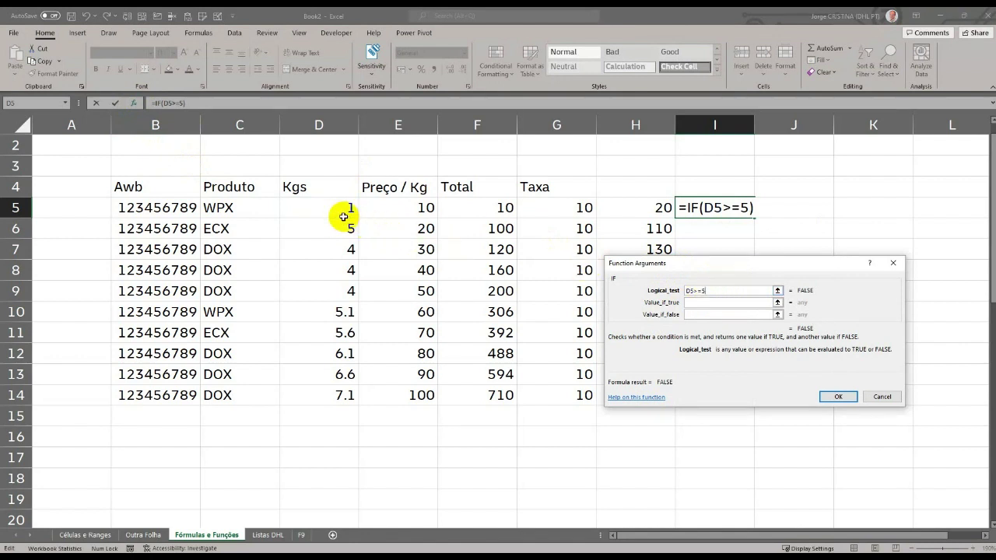
pyautogui.click(715, 302)
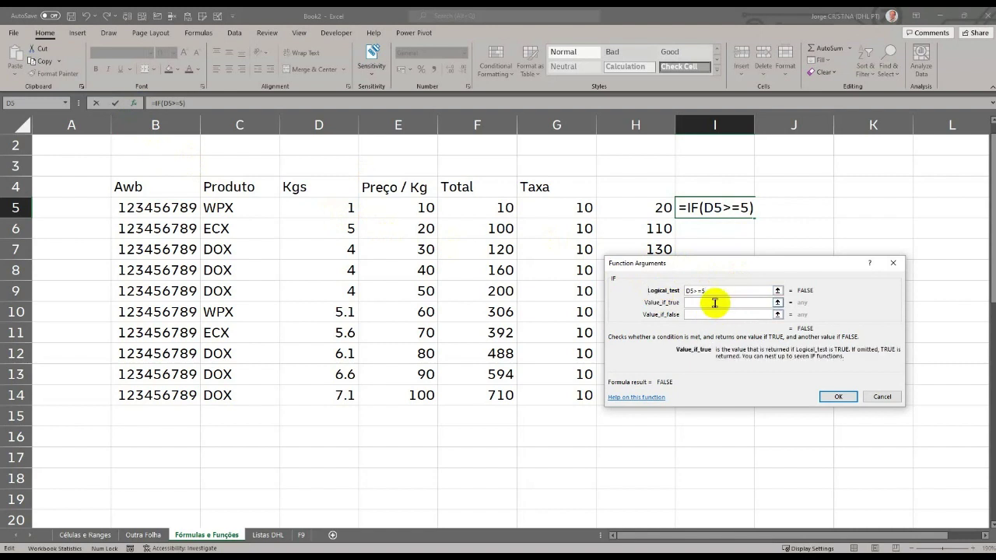
pyautogui.click(481, 206)
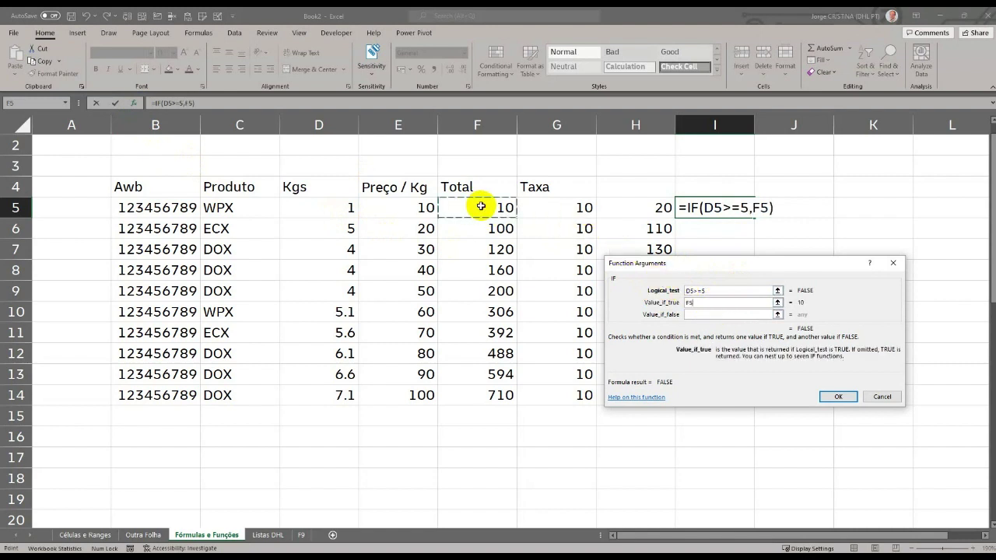
pyautogui.write('+G5')
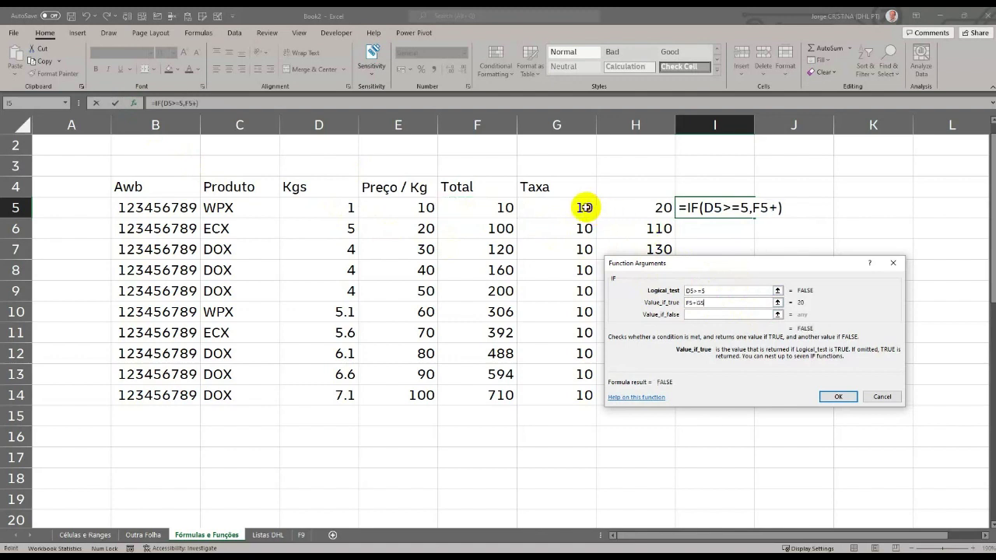
pyautogui.click(583, 209)
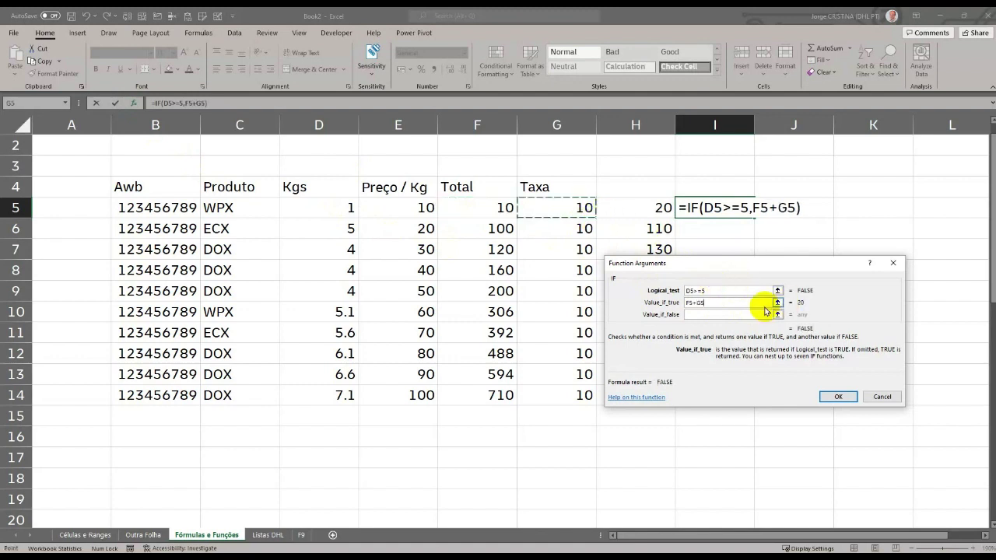
pyautogui.click(724, 313)
pyautogui.click(458, 207)
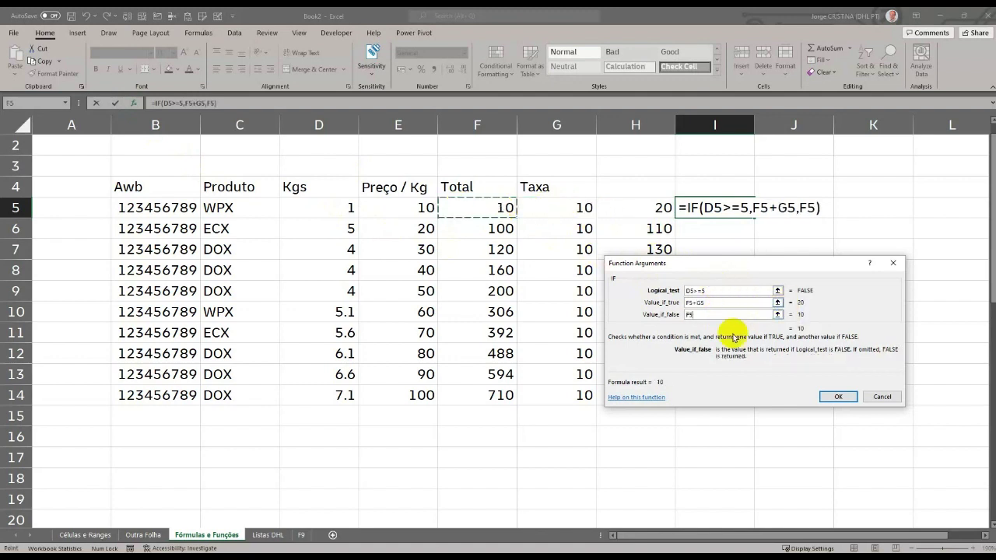
pyautogui.click(836, 397)
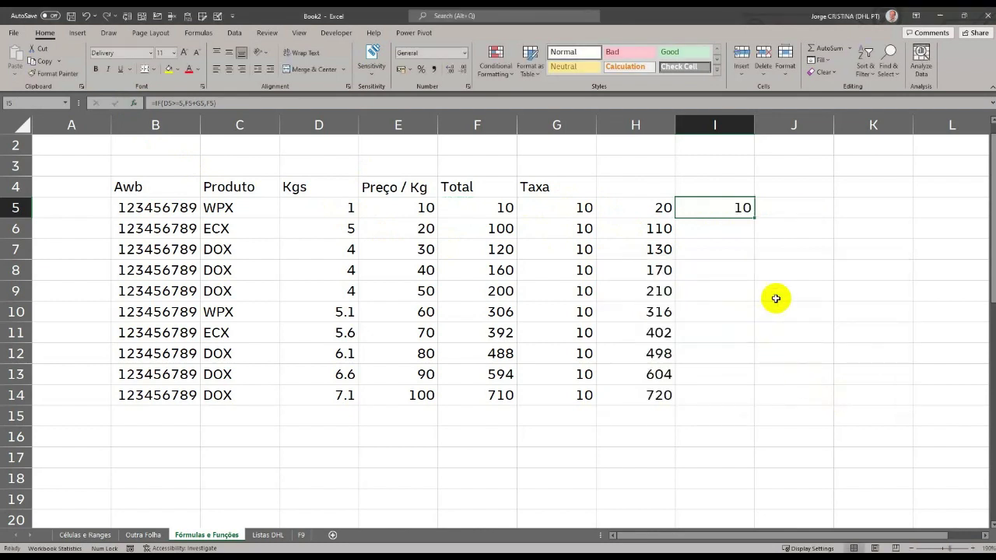
# - Edit the IF formula in I5 to insert an opening sum( before F5+G5 in the value-if-true argument
pyautogui.press('F2')
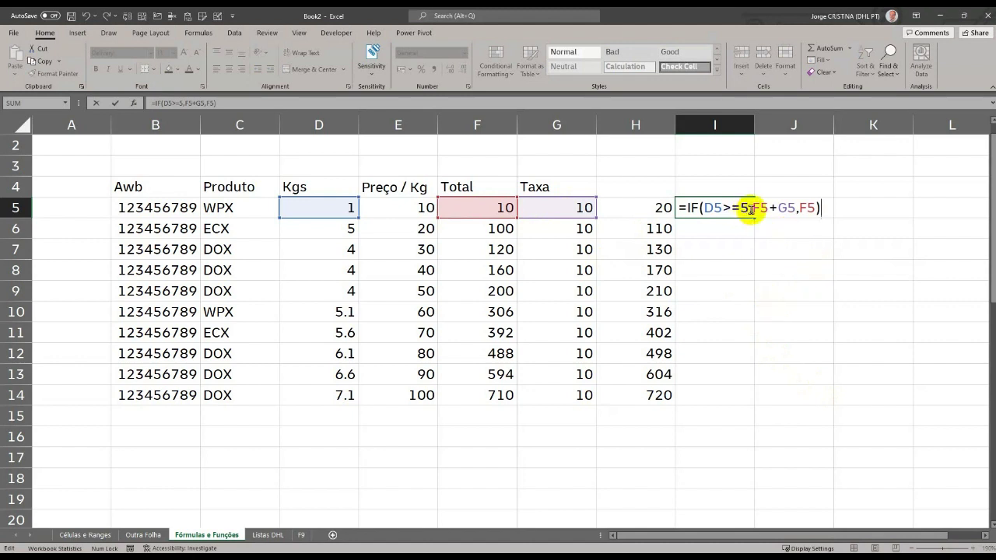
pyautogui.moveTo(750, 210); pyautogui.dragTo(793, 211)
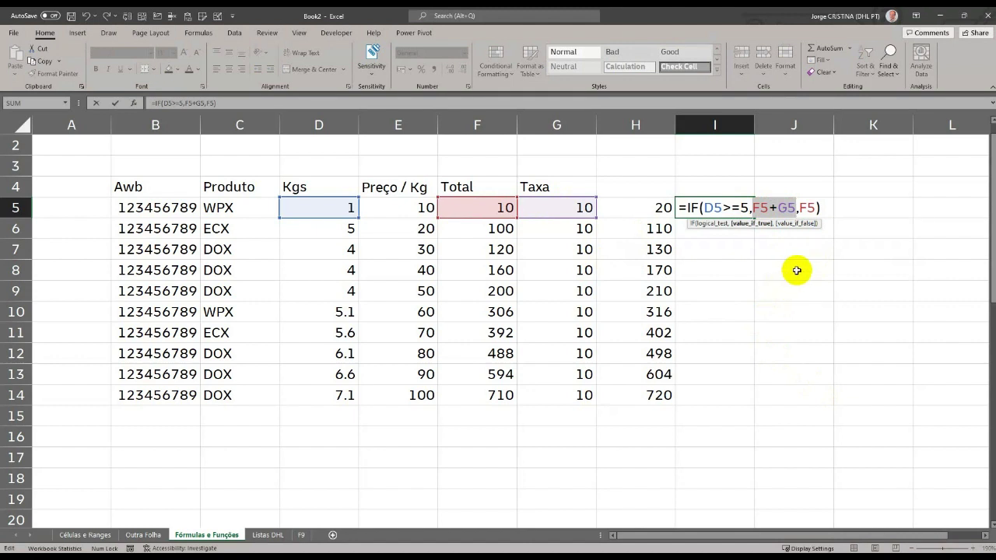
pyautogui.press('Right')
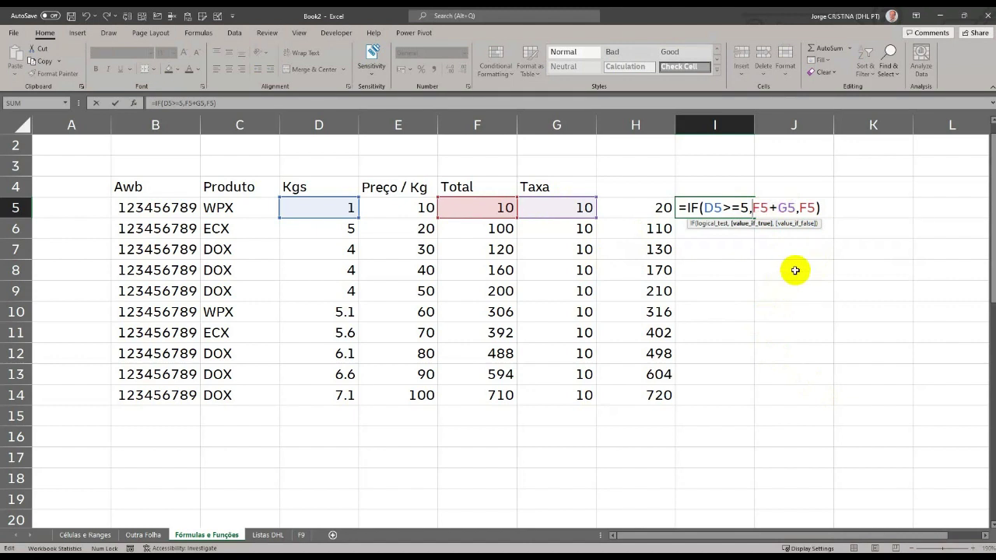
pyautogui.write('sunm')
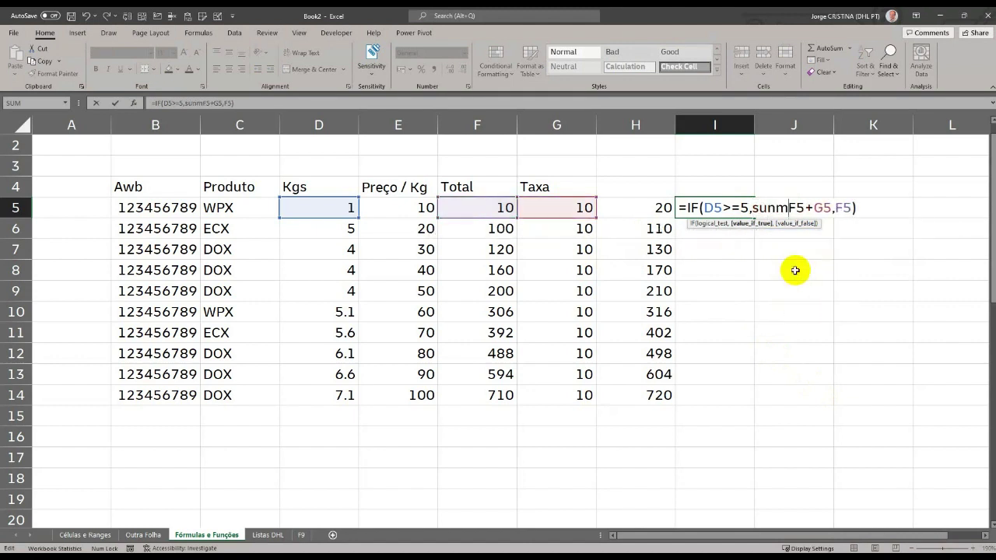
pyautogui.press('BackSpace')
pyautogui.press('BackSpace')
pyautogui.write('m(')
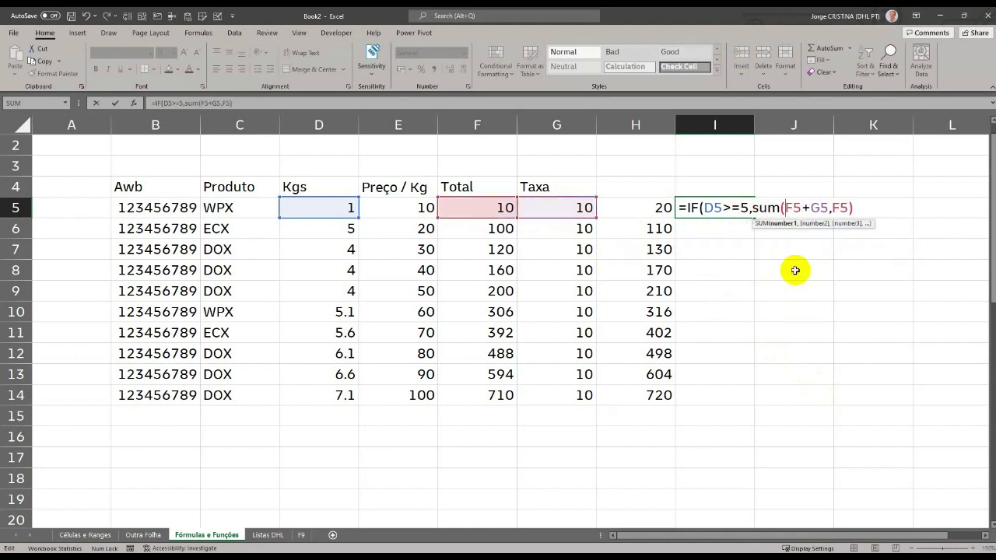
# - Complete the nested function in I5 as SUM(F5,G5) and confirm it through its Function Arguments
pyautogui.press('Right')
pyautogui.press('Right')
pyautogui.press('Right')
pyautogui.press('BackSpace')
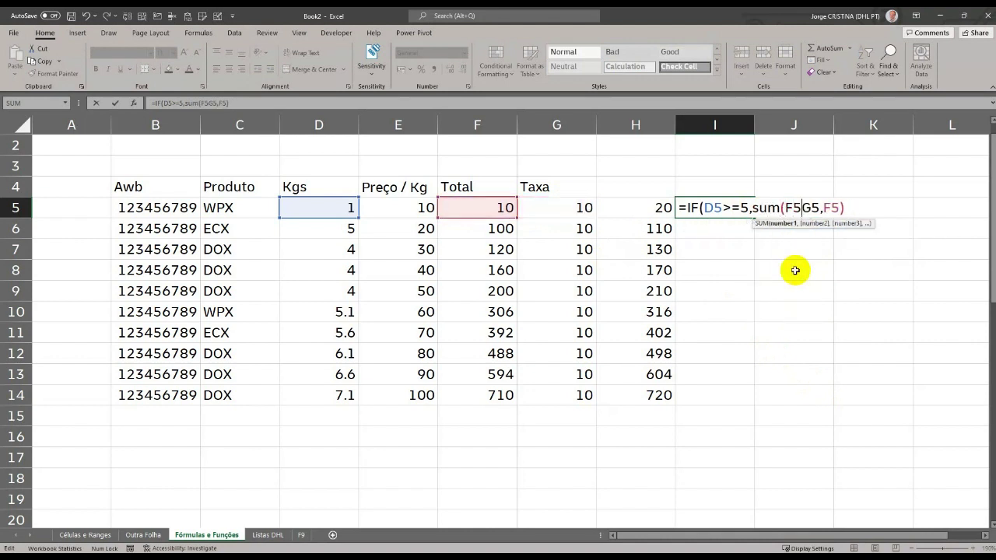
pyautogui.write('m')
pyautogui.press('BackSpace')
pyautogui.write(',')
pyautogui.press('Right')
pyautogui.press('Right')
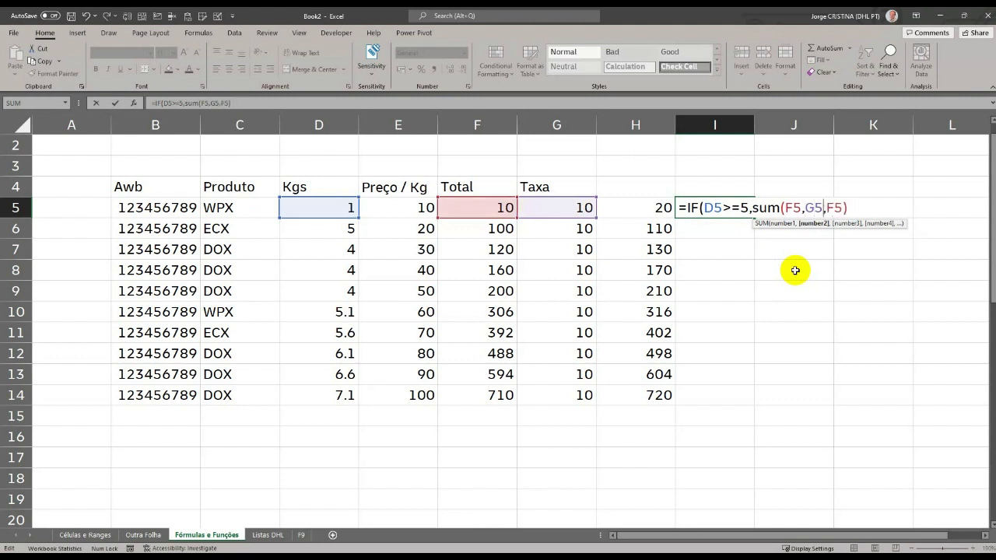
pyautogui.write(')')
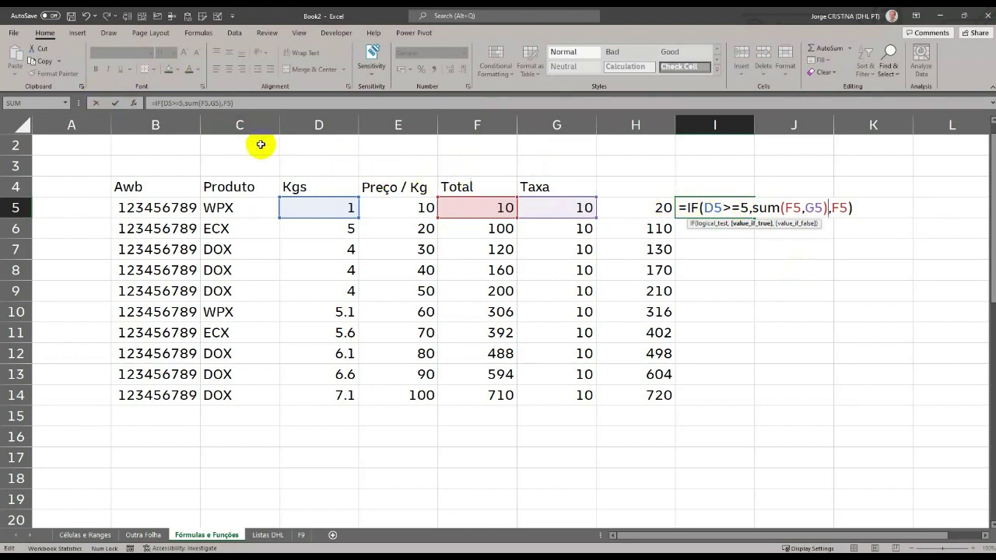
pyautogui.click(133, 106)
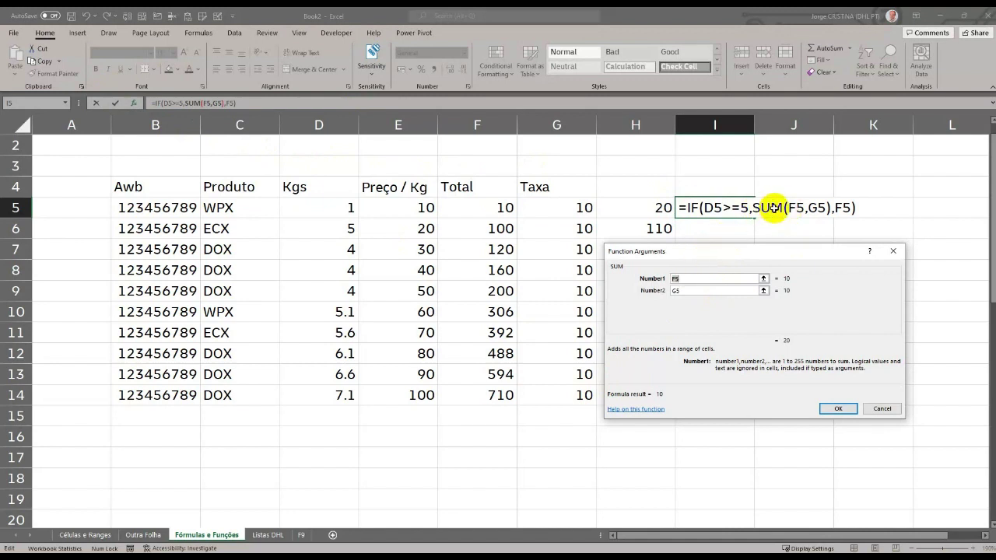
pyautogui.click(853, 410)
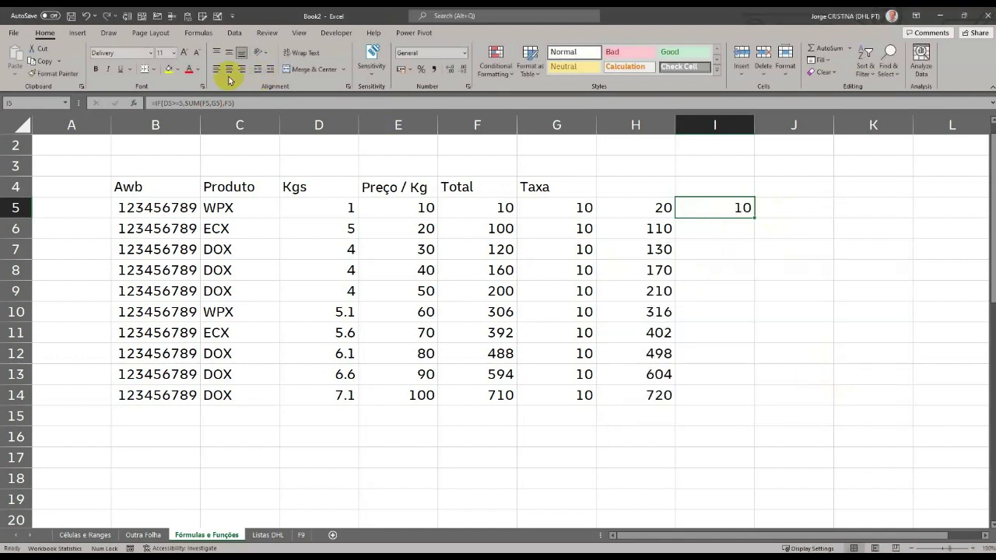
# - Examine the Function Arguments of the nested SUM and of the outer IF in I5's formula
pyautogui.click(200, 103)
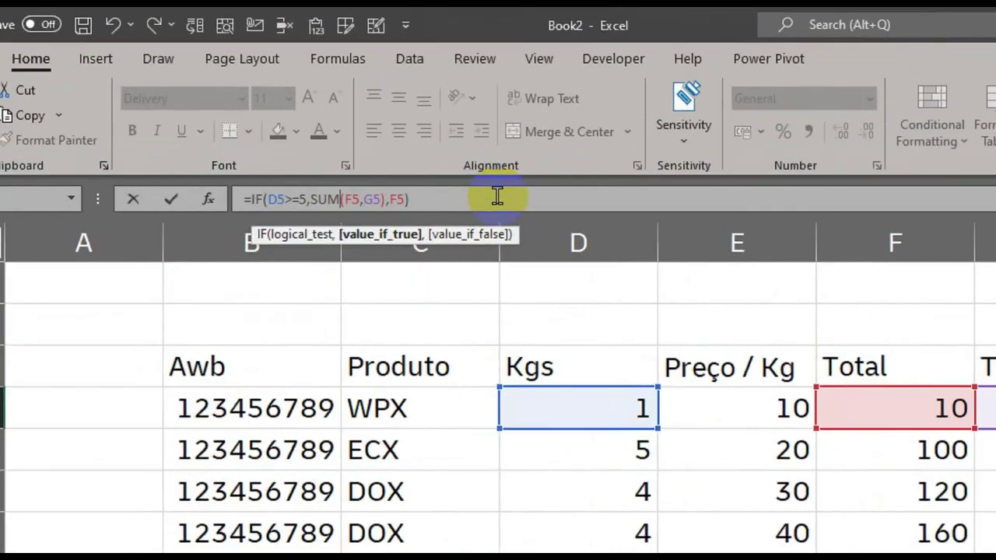
pyautogui.click(323, 201)
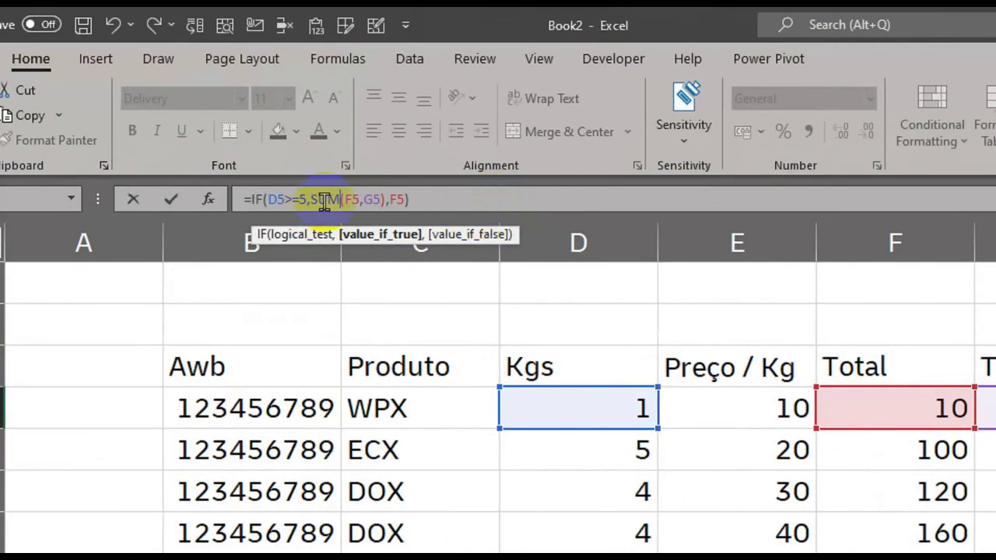
pyautogui.click(209, 200)
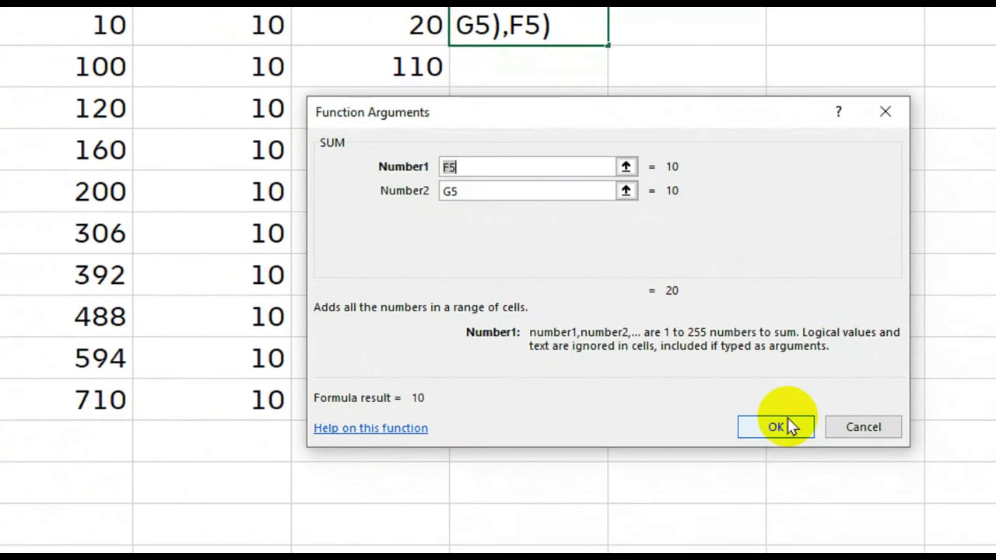
pyautogui.click(778, 424)
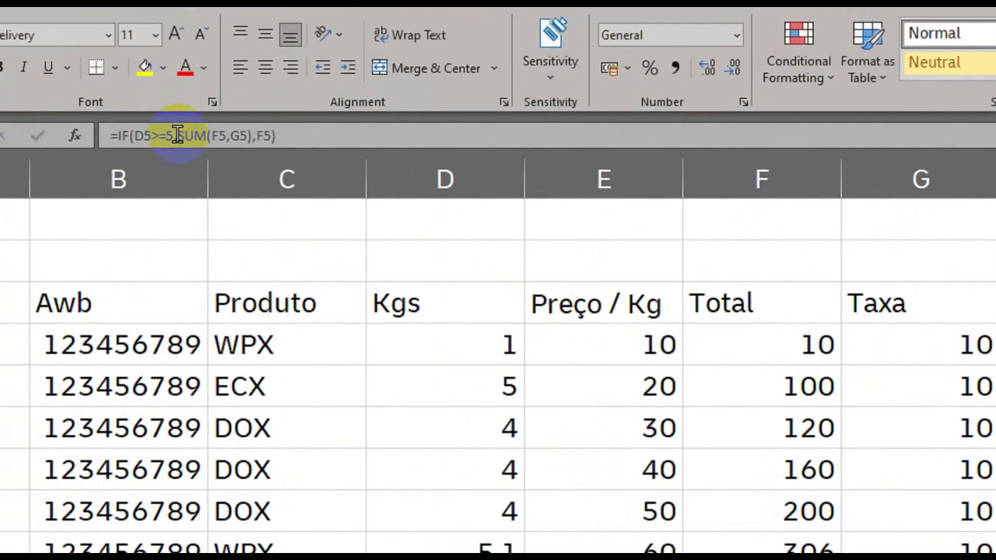
pyautogui.click(155, 136)
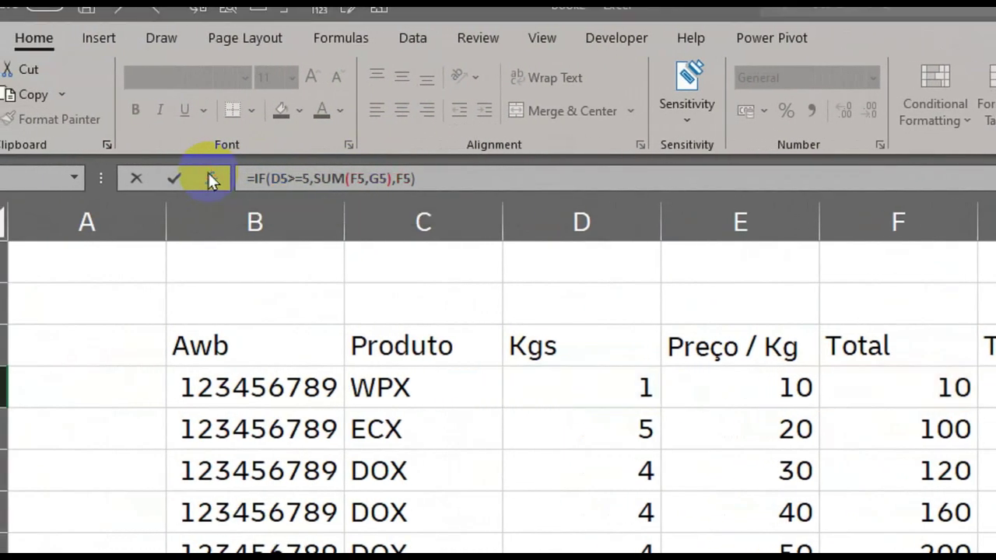
pyautogui.click(211, 179)
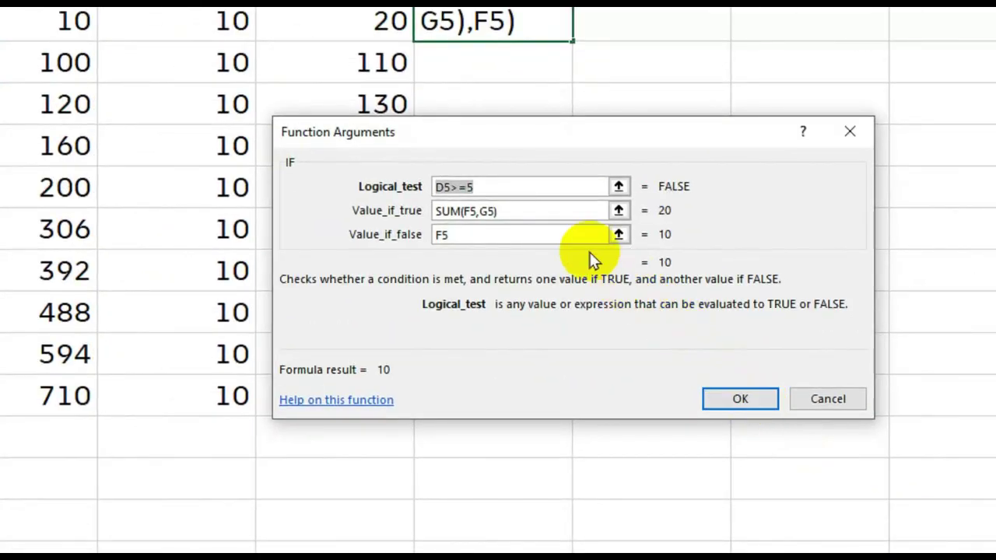
# - Check the Value_if_true argument SUM(F5,G5) of the IF function and confirm the Function Arguments
pyautogui.click(565, 209)
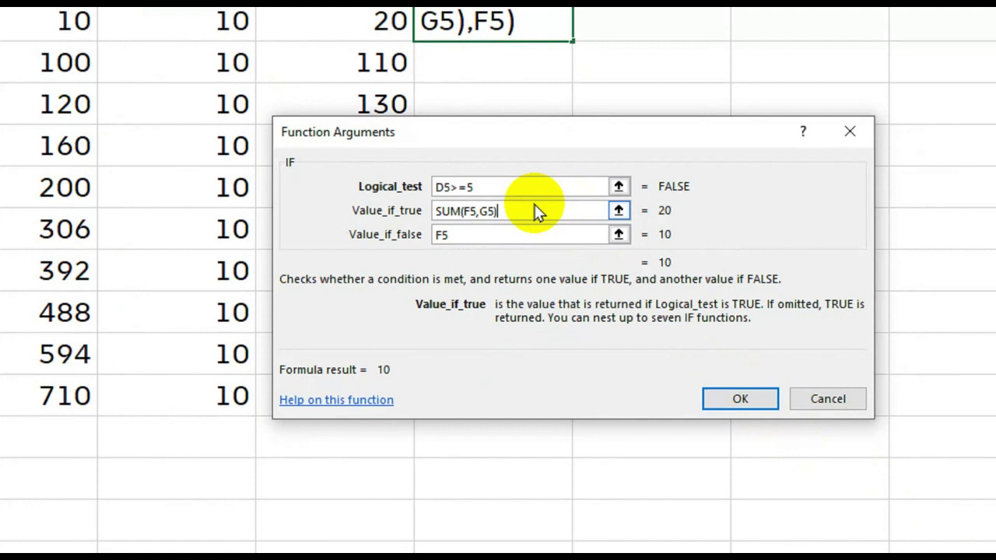
pyautogui.click(748, 403)
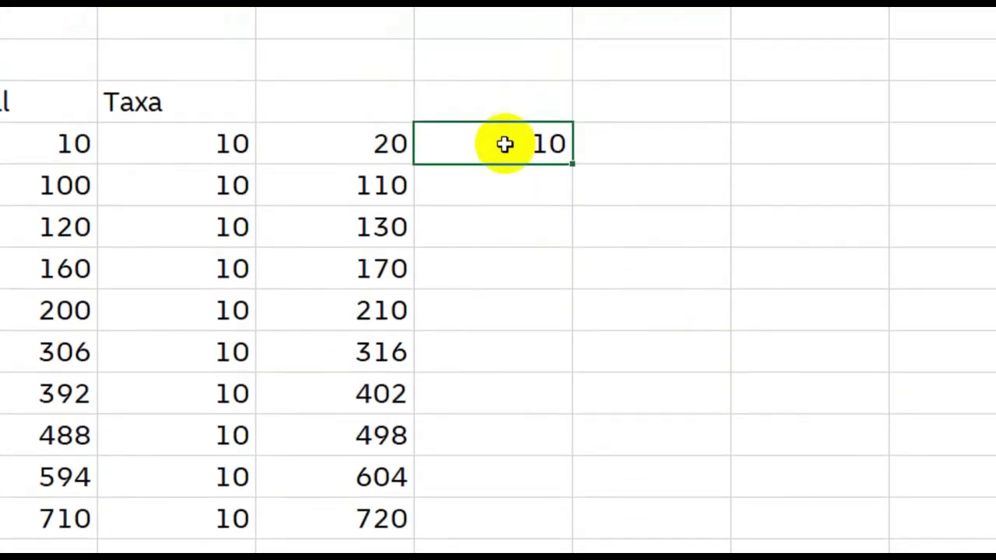
# - Reopen I5's formula for editing at the nested SUM(F5,G5) and inspect the Function Arguments of that inner function
pyautogui.doubleClick(503, 144)
pyautogui.doubleClick(613, 144)
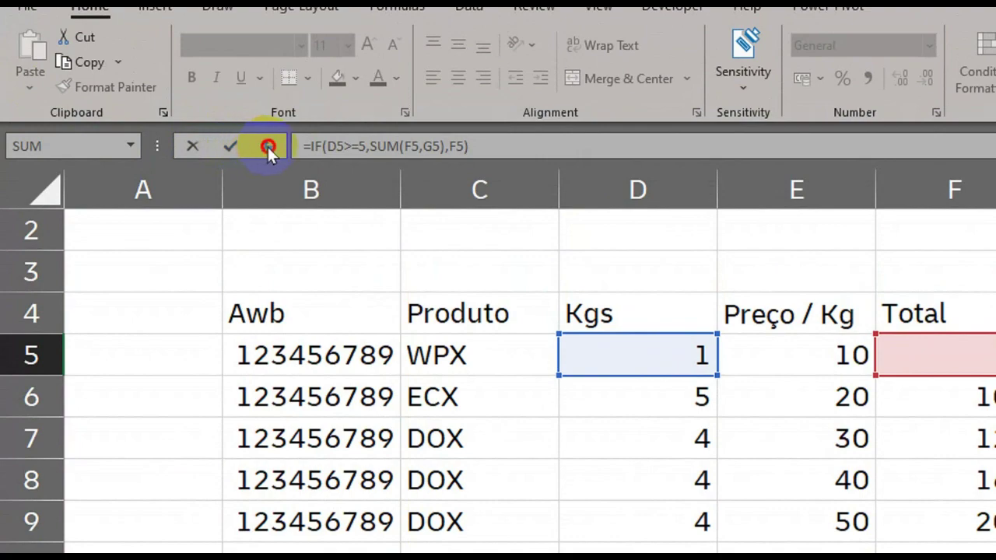
pyautogui.click(268, 146)
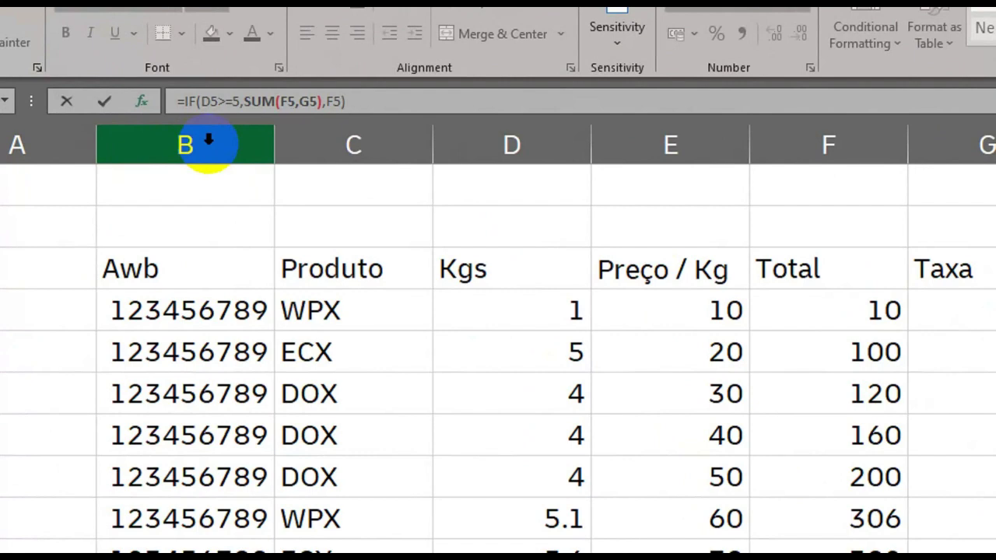
pyautogui.click(265, 101)
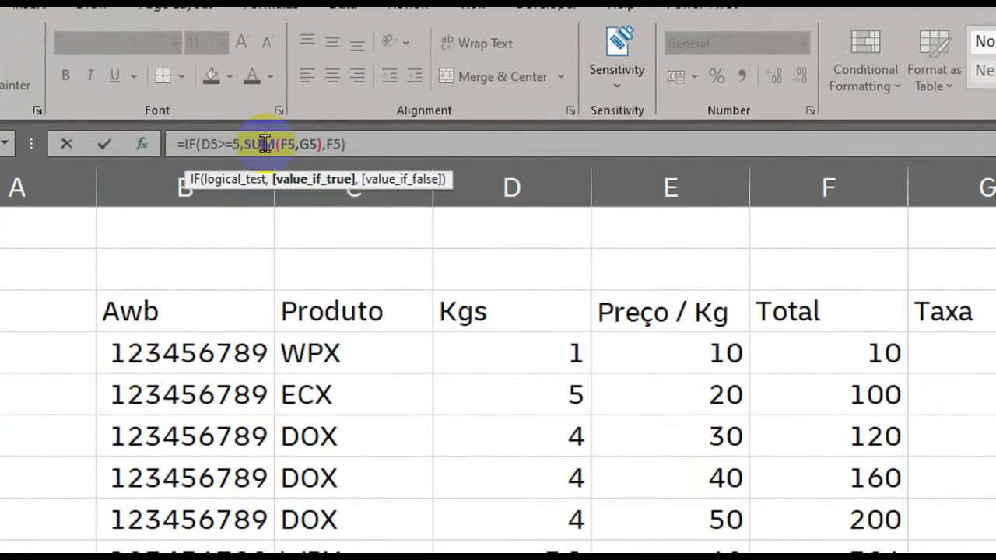
pyautogui.click(319, 145)
pyautogui.write(')')
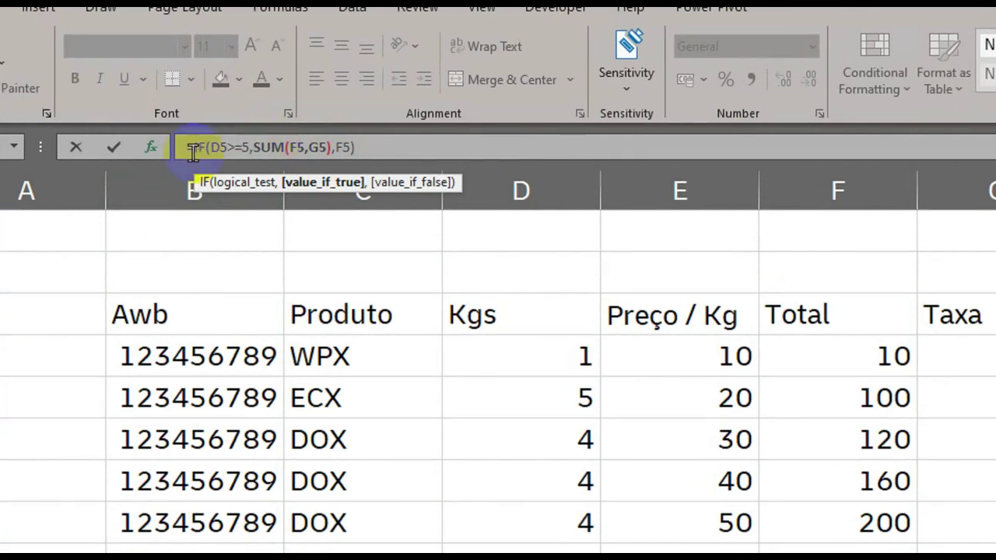
# - Place the cursor in the outer IF of I5's formula, review its Function Arguments and confirm them
pyautogui.click(222, 147)
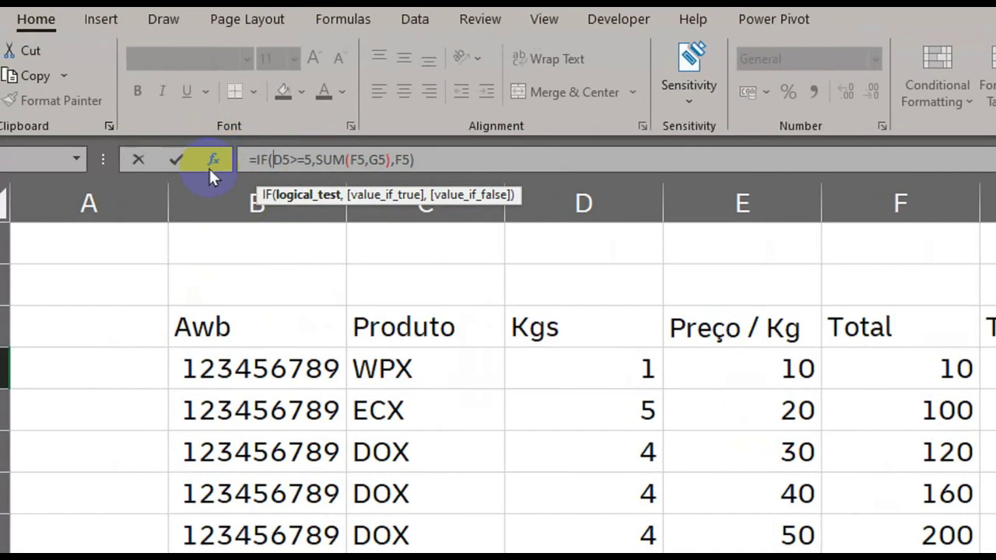
pyautogui.click(210, 146)
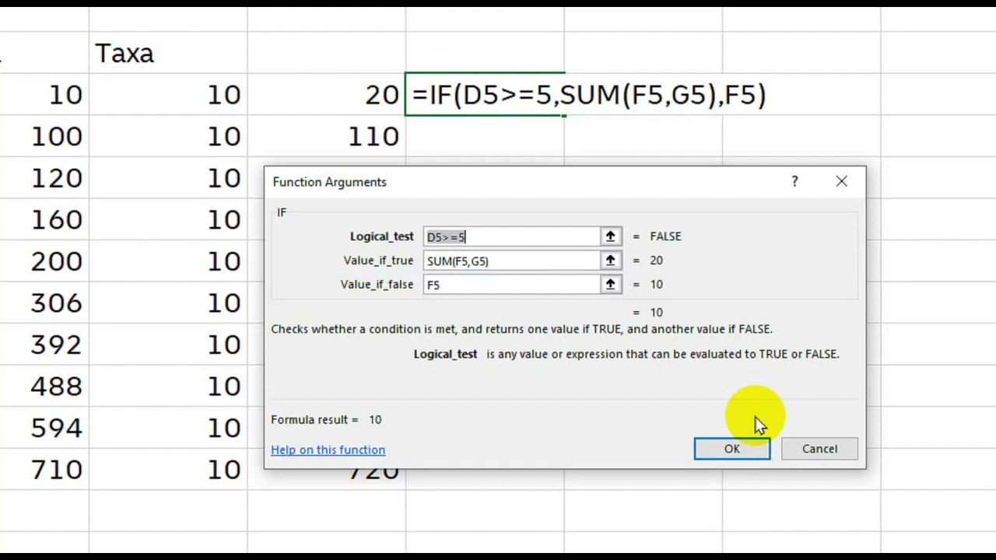
pyautogui.click(730, 449)
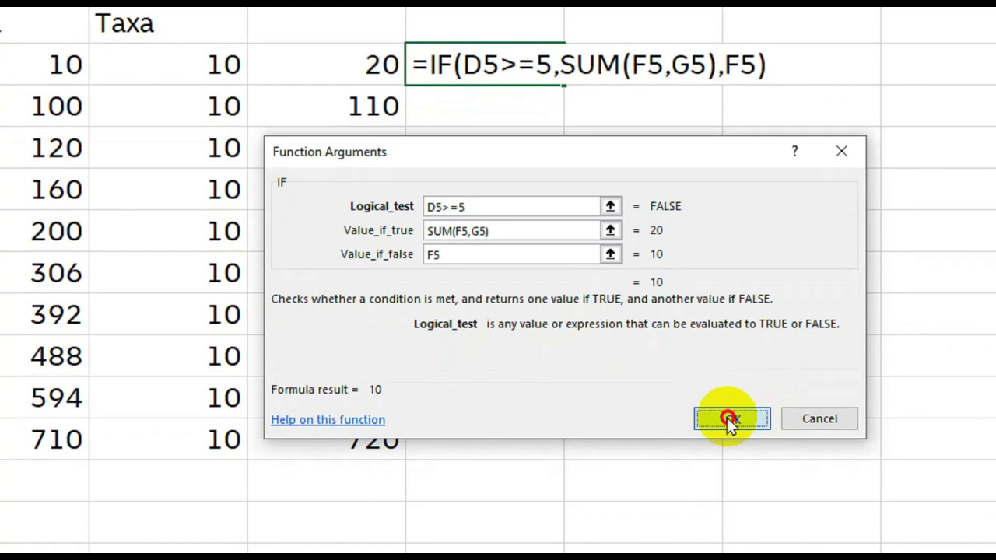